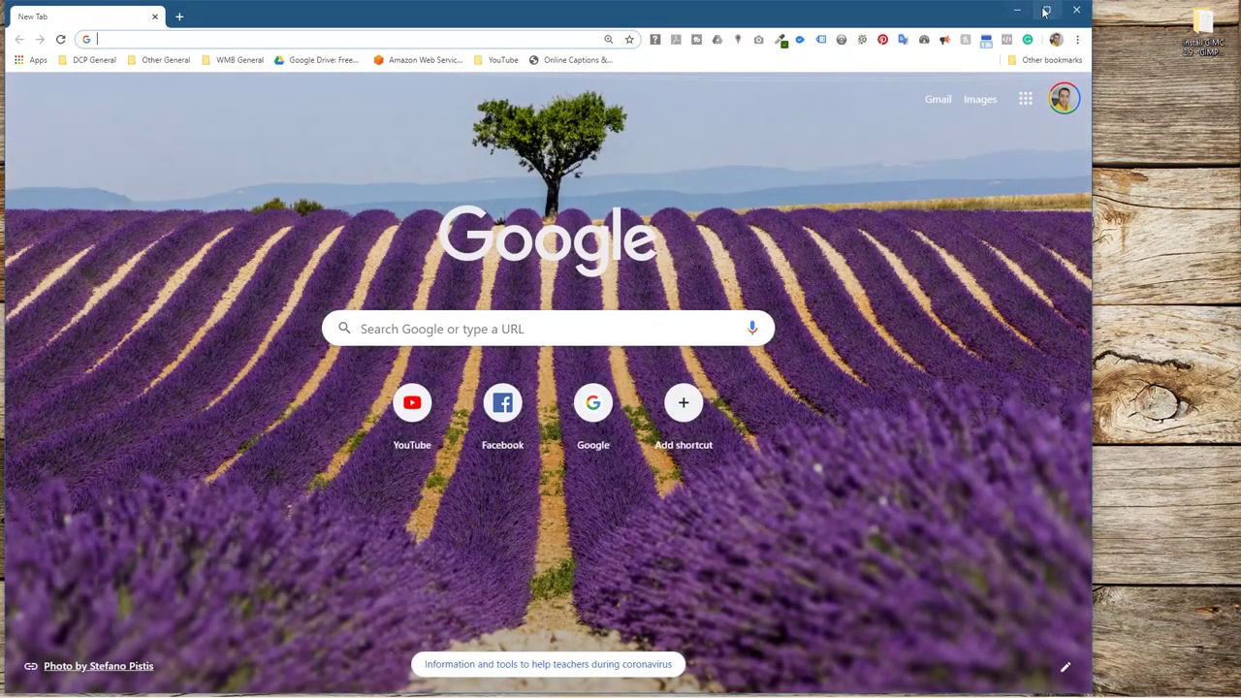
Load gmic.eu/download.shtml in maximized Chrome and scroll to the G'MIC plug-in for GIMP section
click(1045, 10)
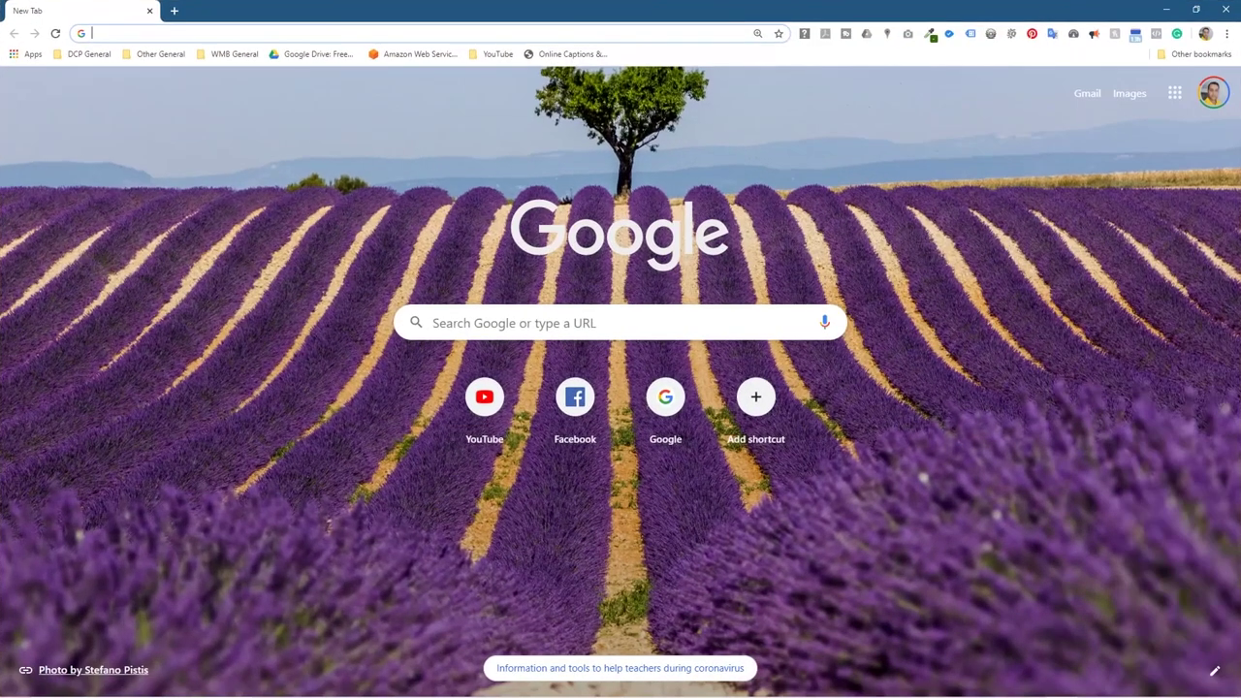
text(https://gmic.eu/download.shtml)
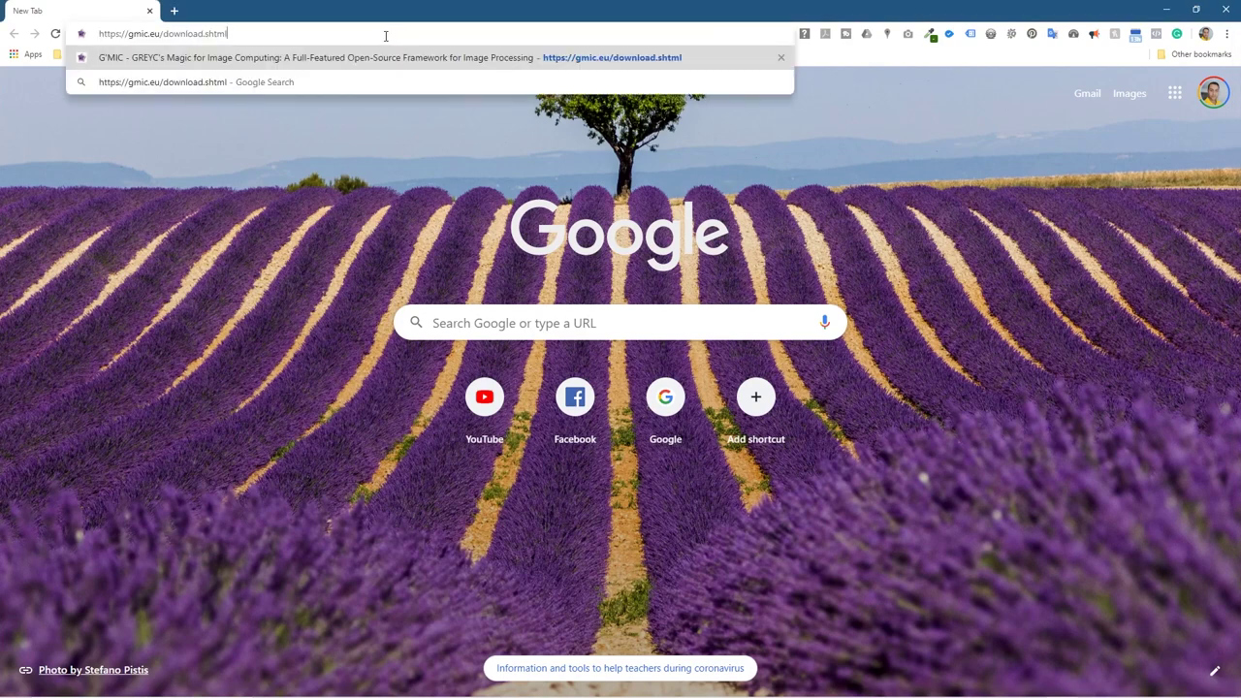
key(Return)
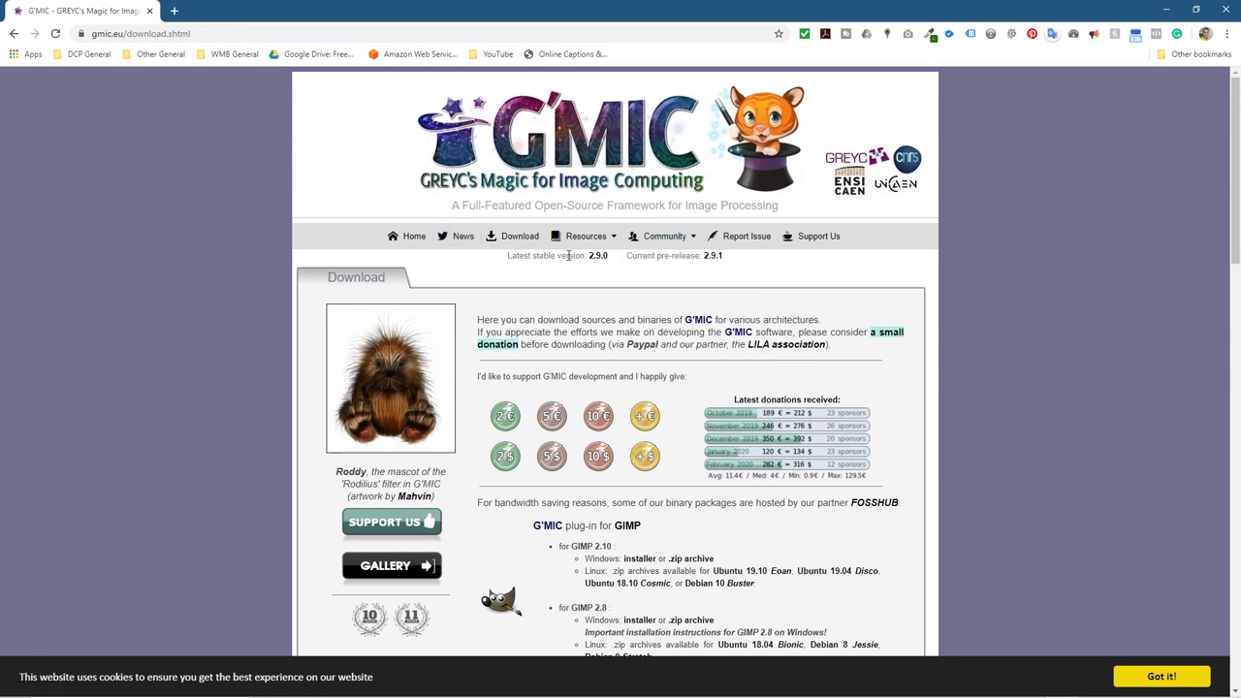
scroll(995, 347, down, 1)
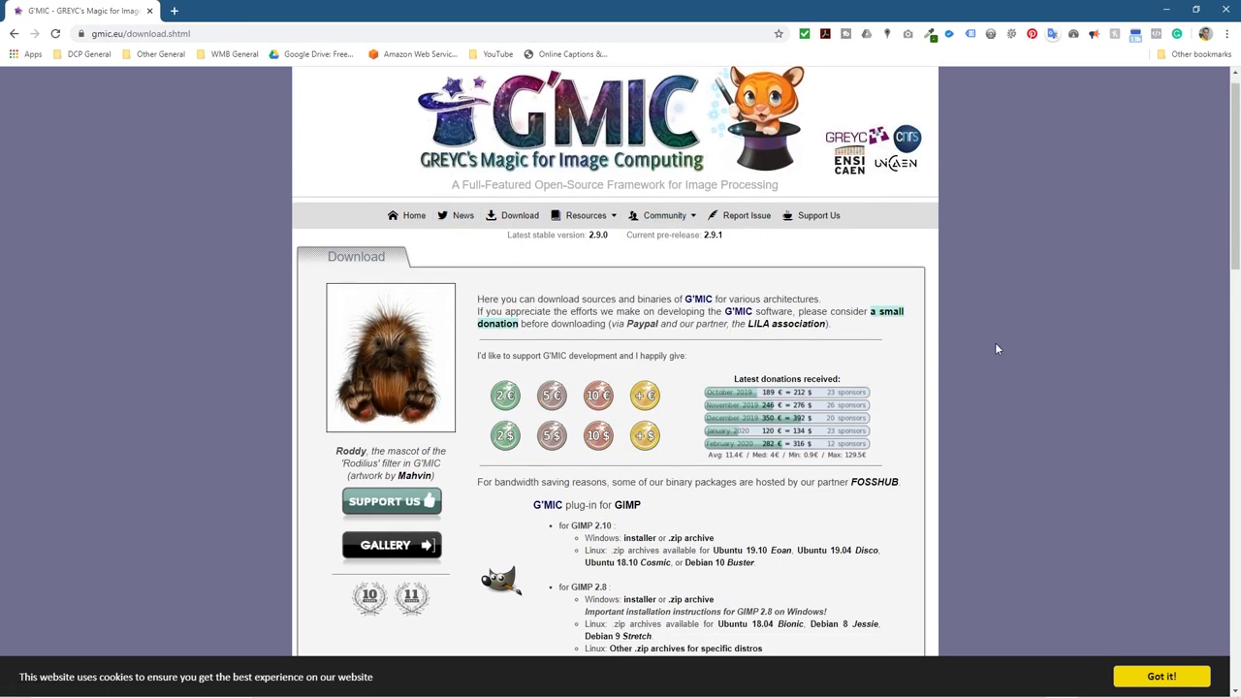
scroll(996, 347, down, 2)
drag(540, 268, 603, 289)
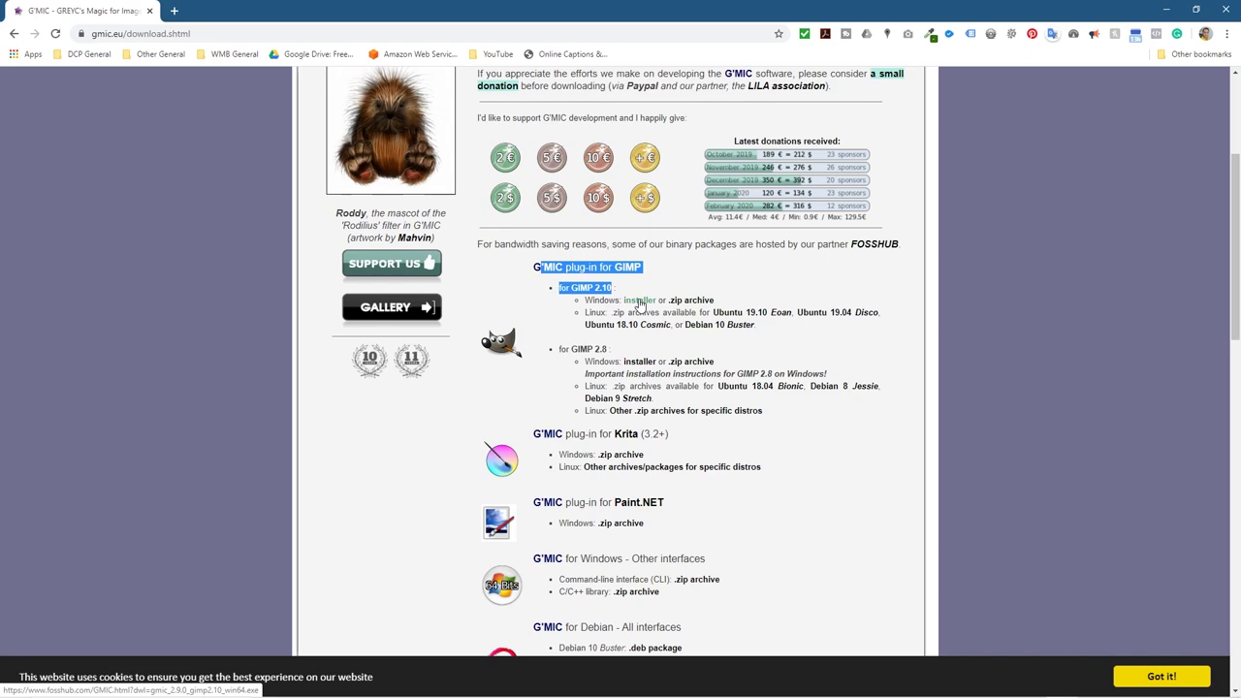
Download the Windows installer into the Install GIMC 2.9 - GIMP 2.10 folder, then close Chrome
click(639, 302)
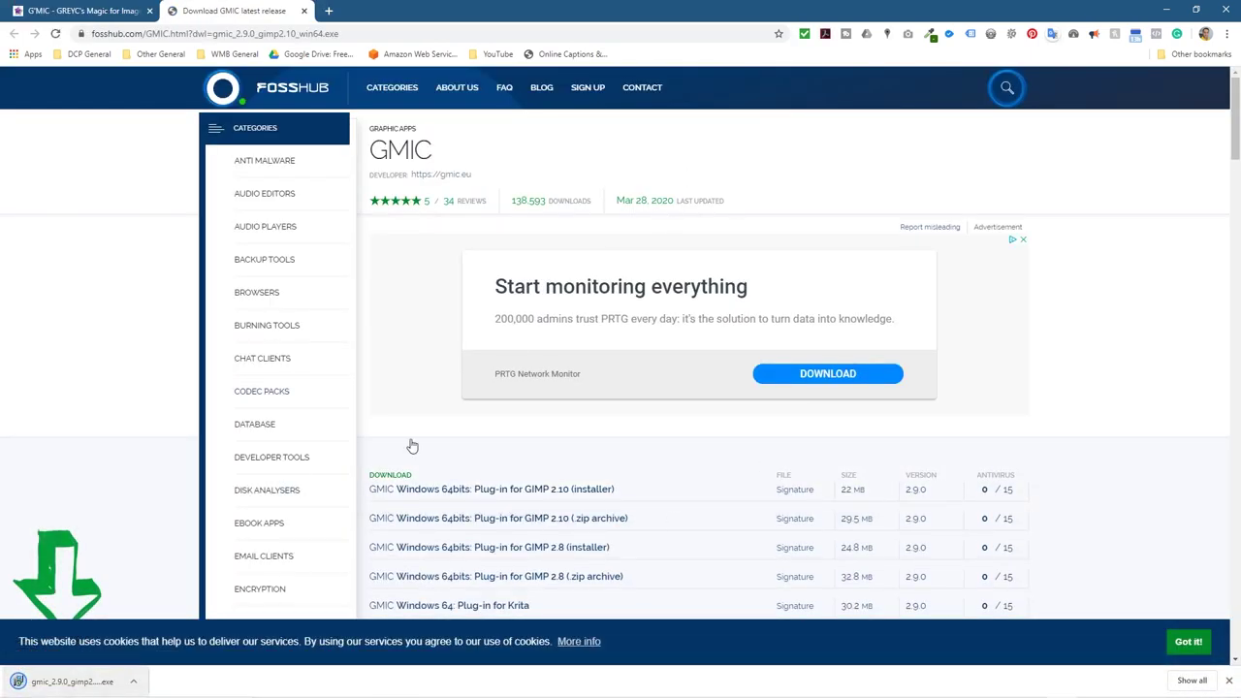
double_click(676, 7)
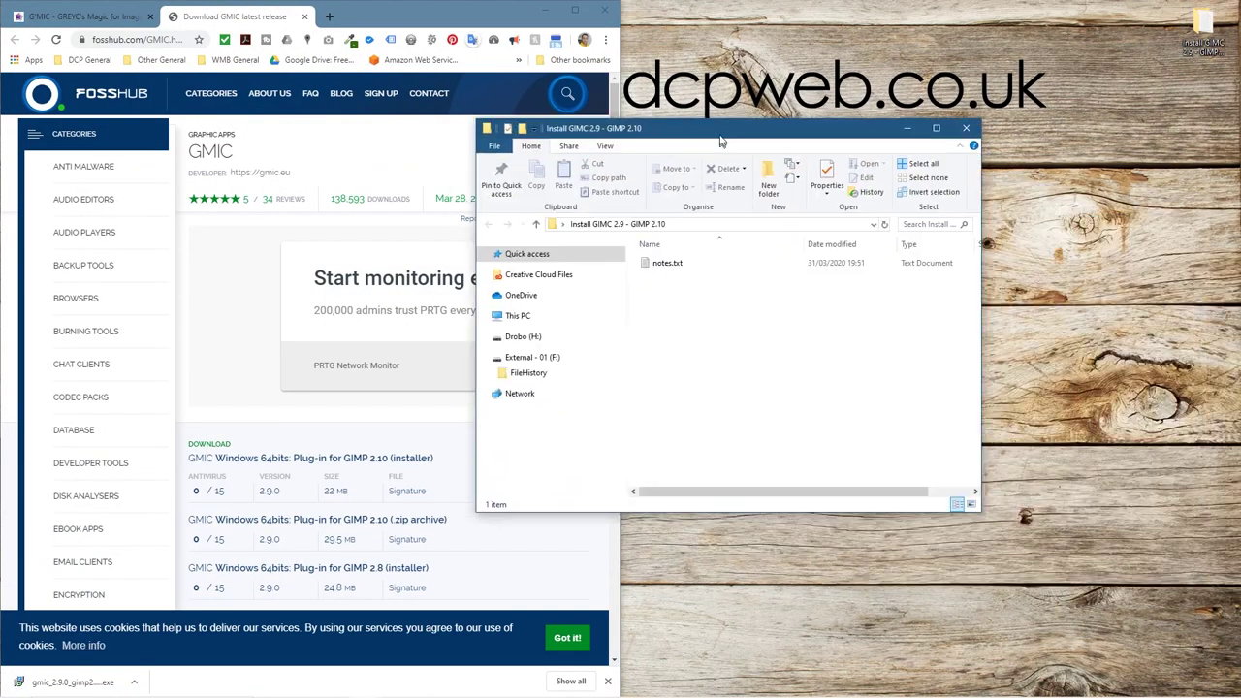
drag(96, 668, 935, 360)
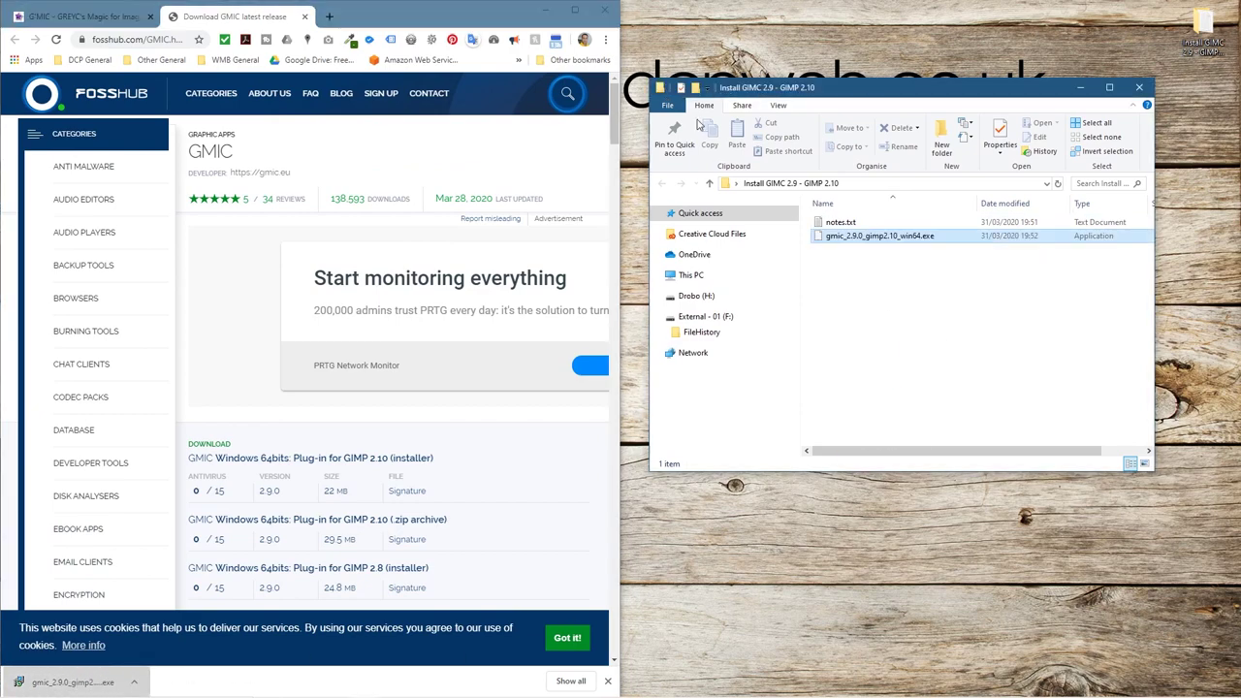
click(606, 9)
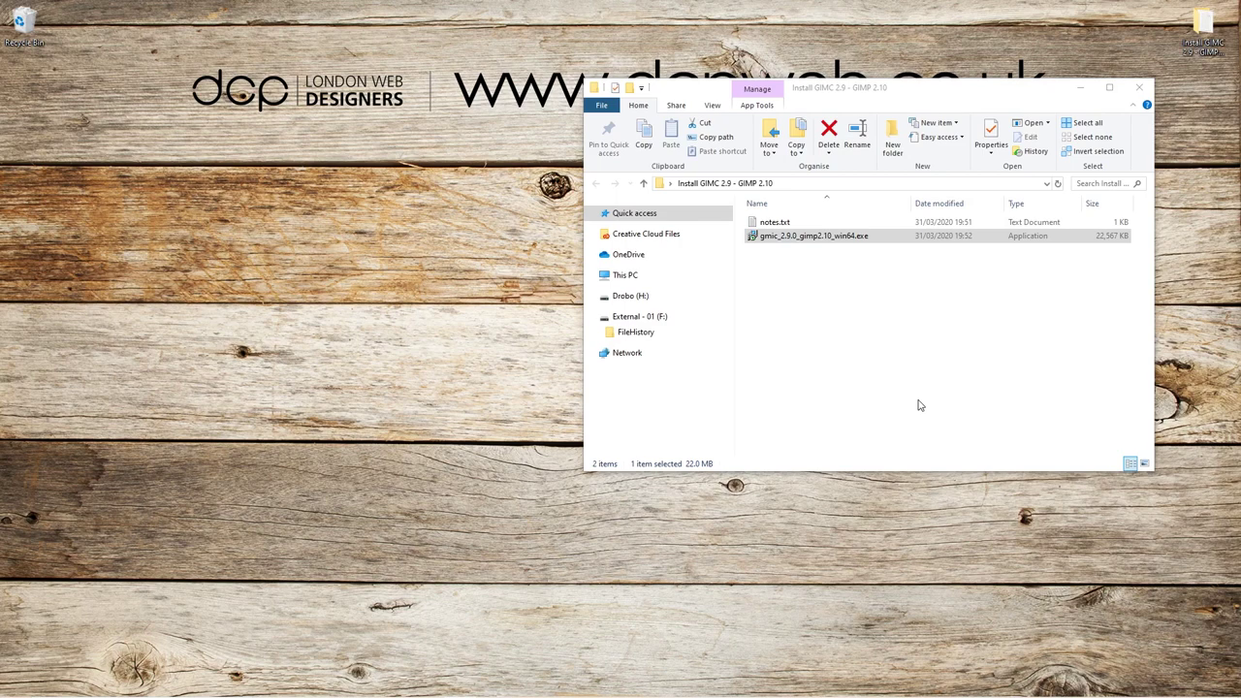
Launch the G'MIC installer, inspect the SmartScreen warning's app details, then dismiss it
double_click(812, 237)
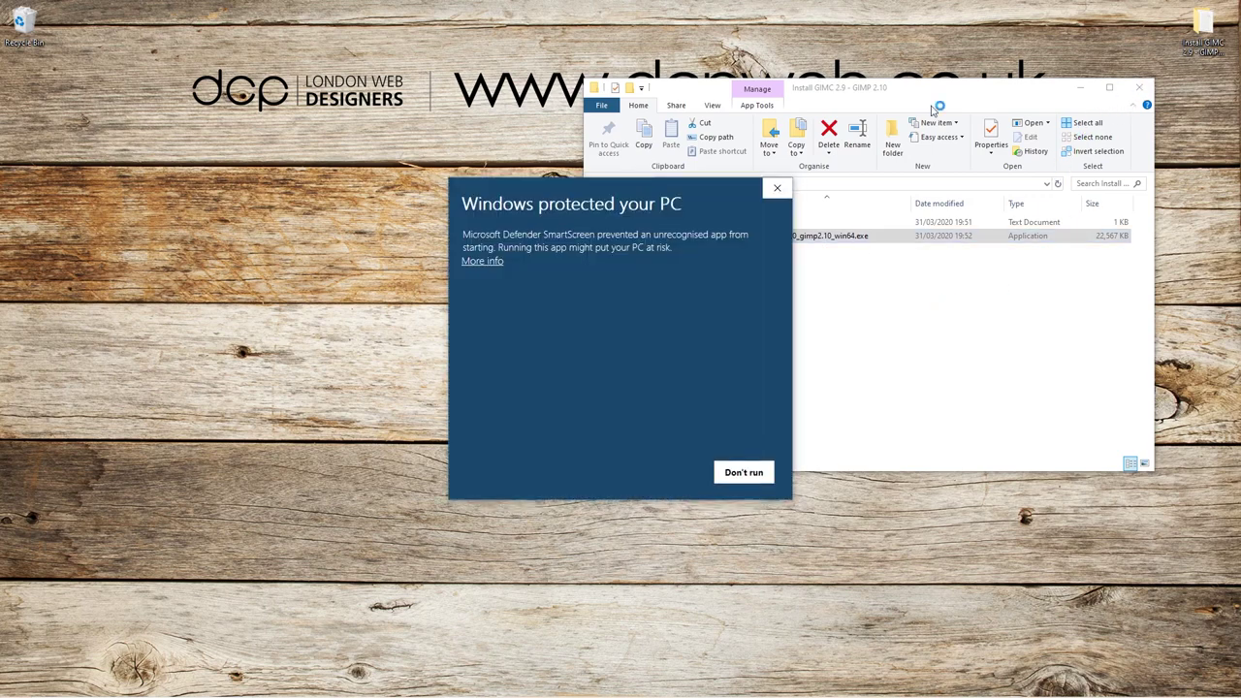
drag(585, 194, 612, 172)
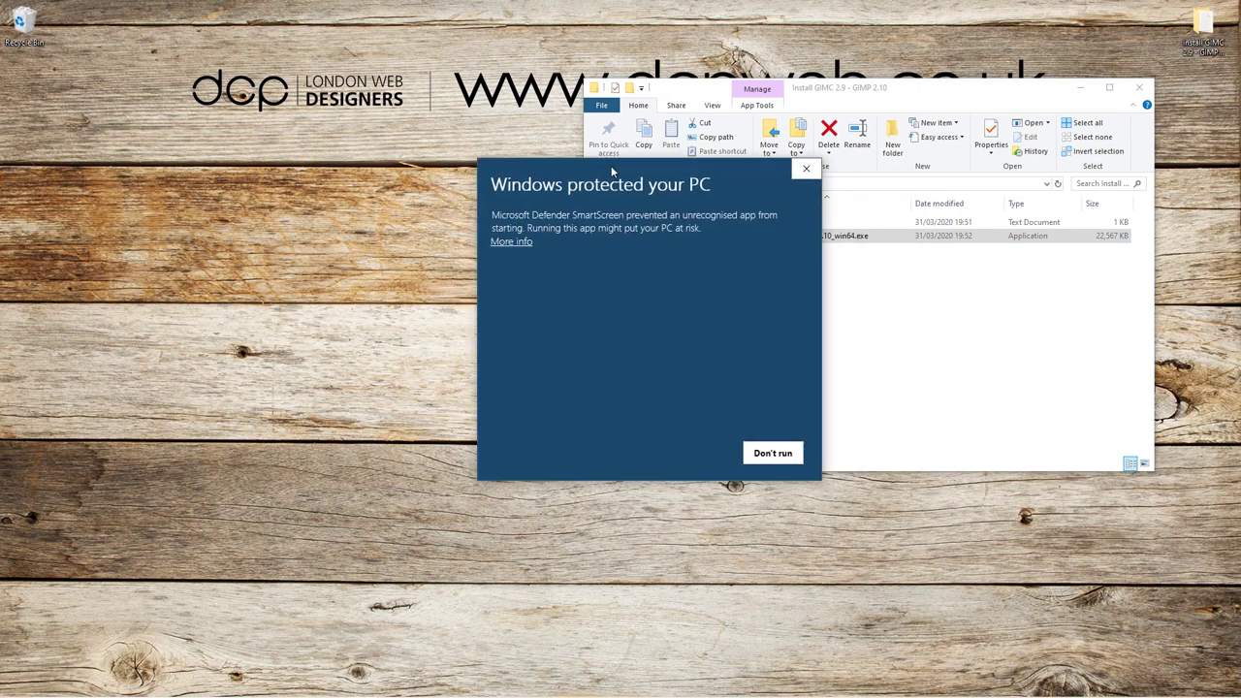
drag(513, 215, 683, 232)
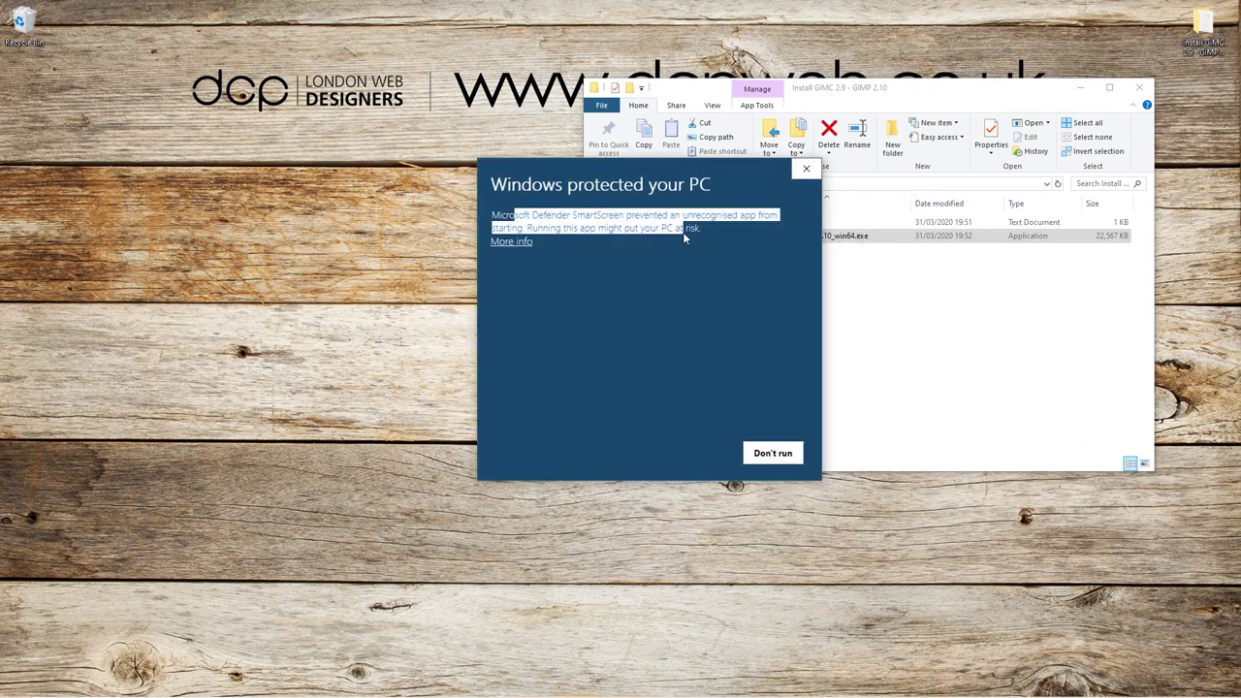
click(662, 230)
click(523, 243)
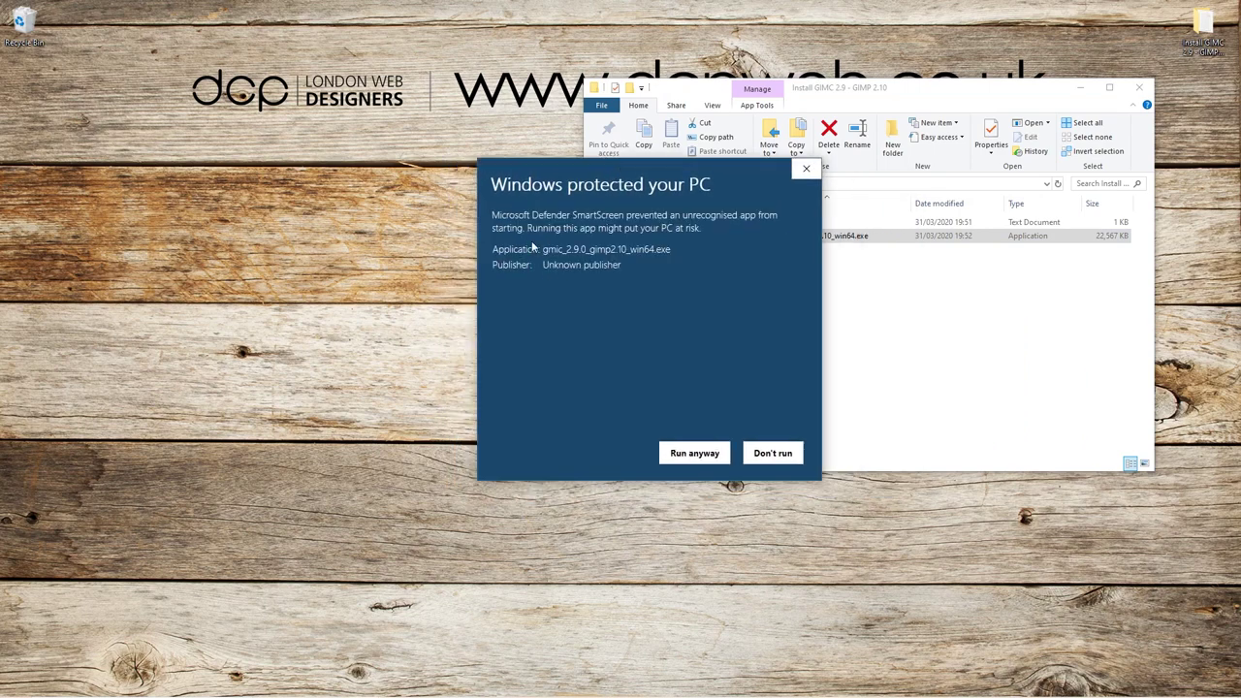
click(806, 168)
Relaunch the installer and choose Run anyway past the SmartScreen warning
double_click(903, 236)
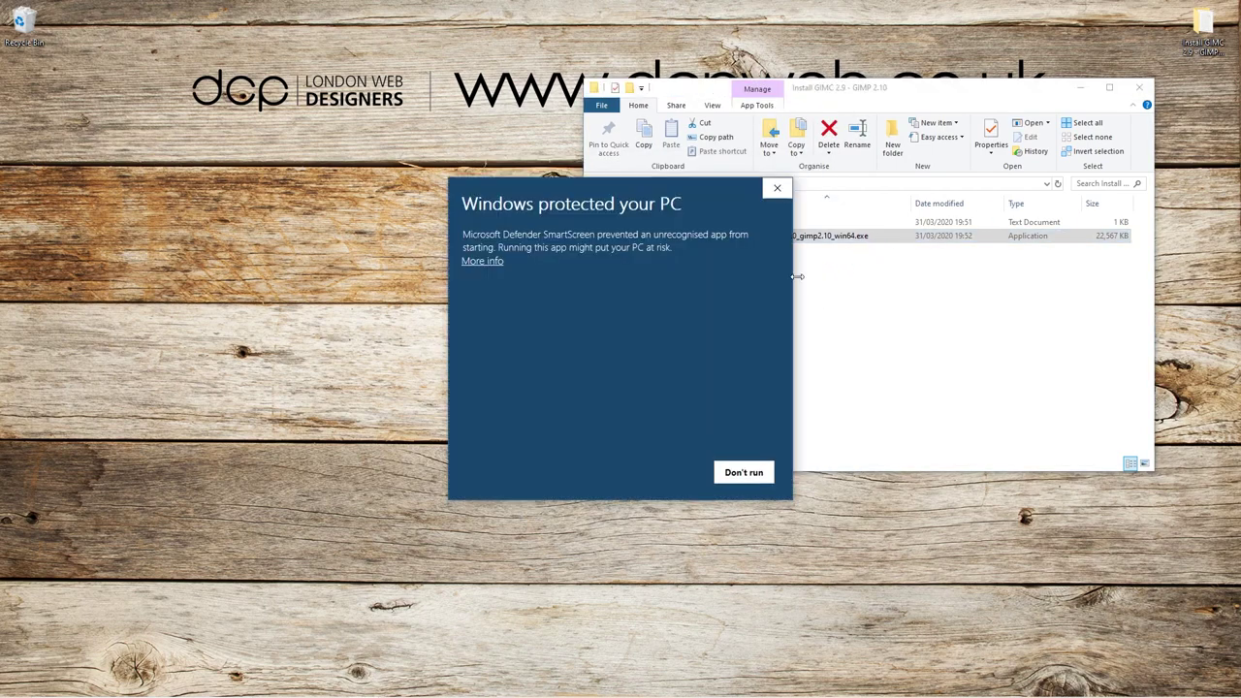
click(479, 261)
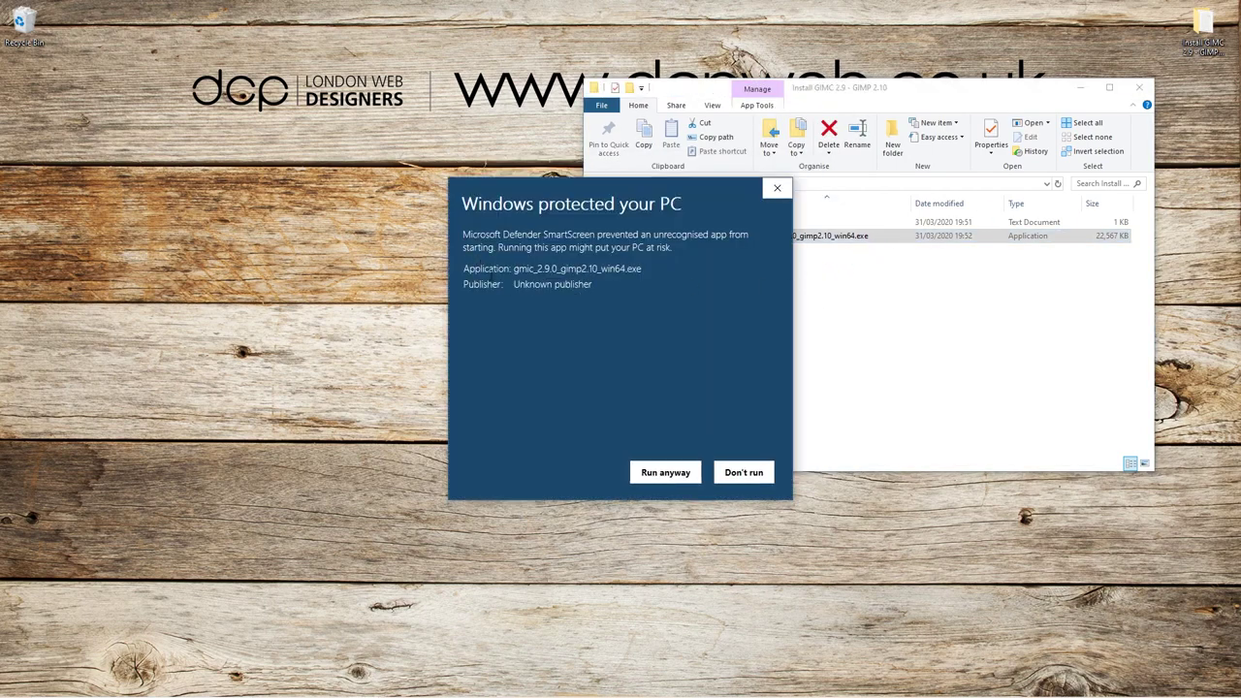
click(667, 473)
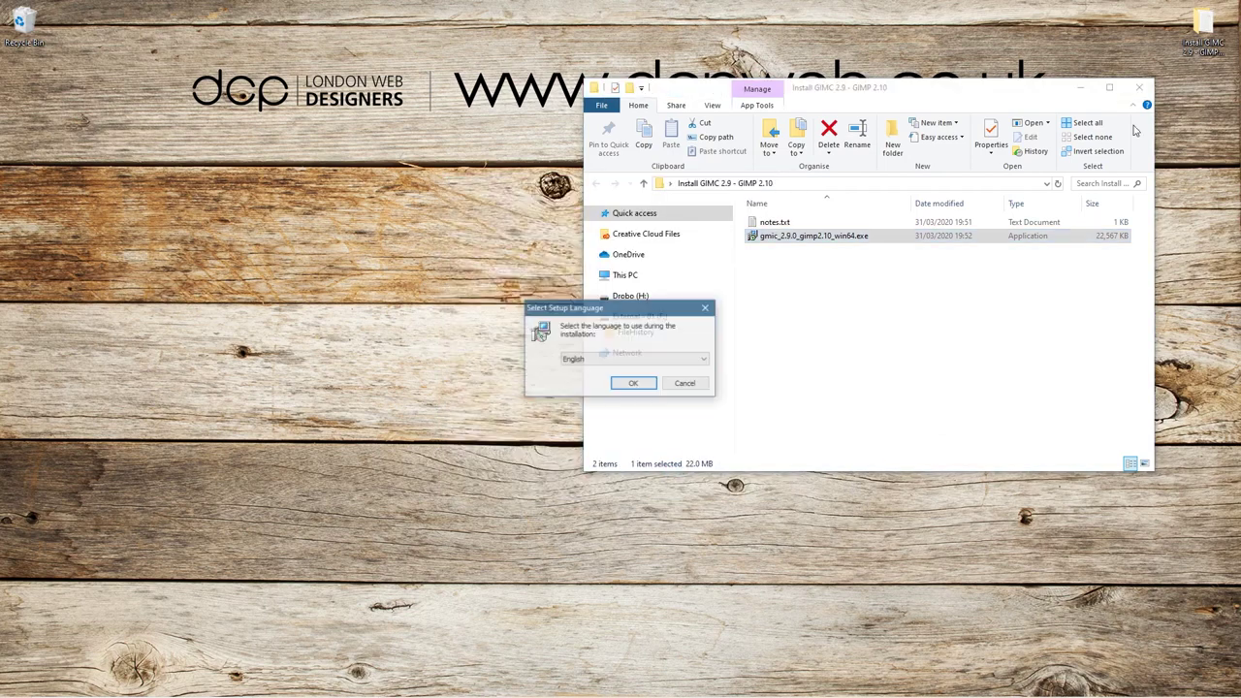
Run the G'MIC-Qt 2.9.0 setup in English, accepting the licence and default install location
click(1141, 90)
drag(609, 312, 615, 275)
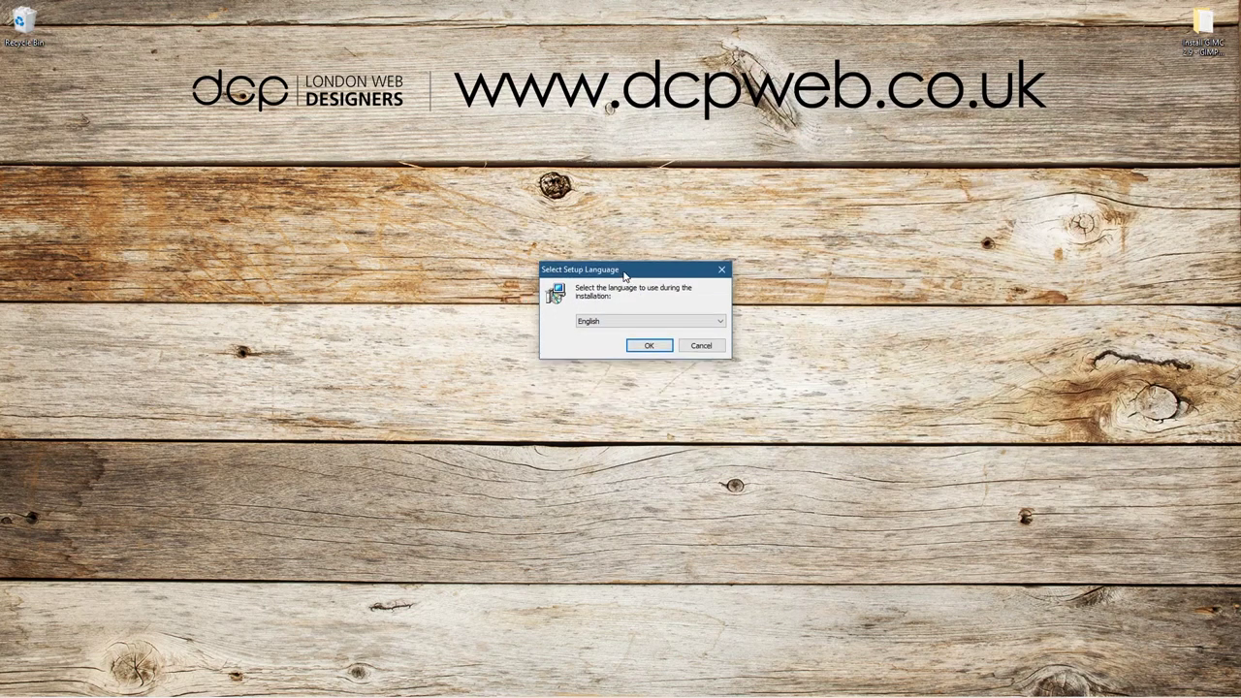
click(639, 346)
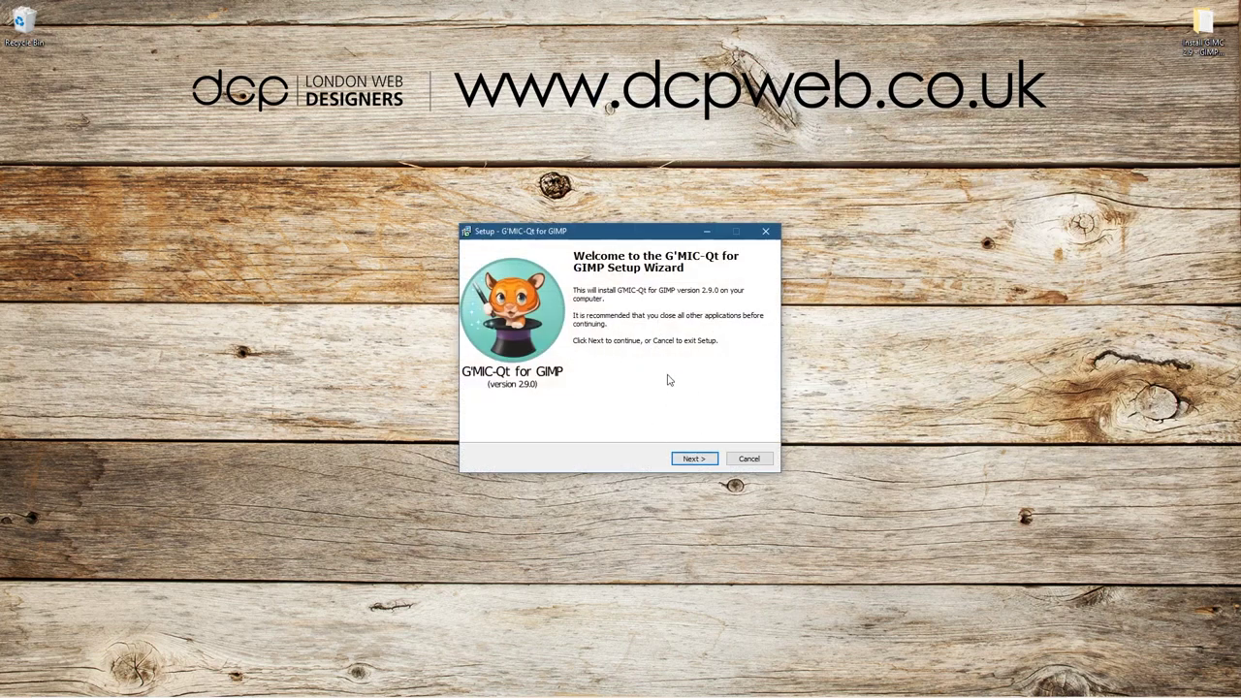
click(694, 459)
click(530, 419)
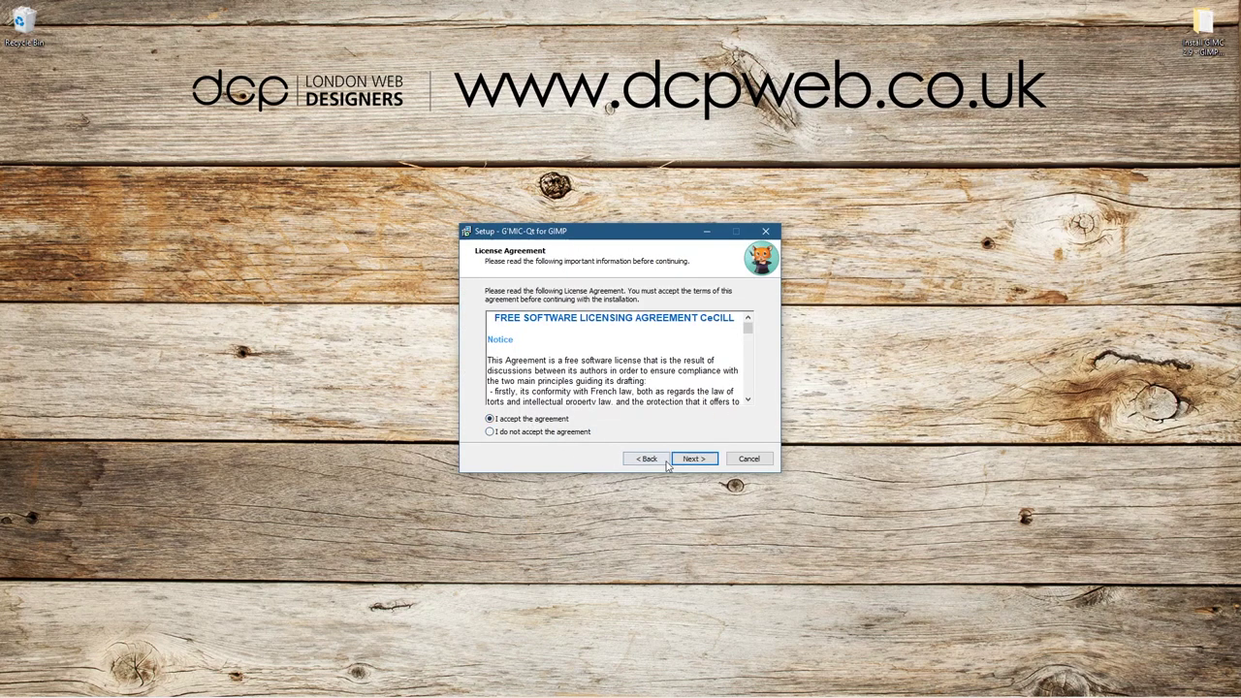
click(693, 459)
click(694, 459)
click(694, 459)
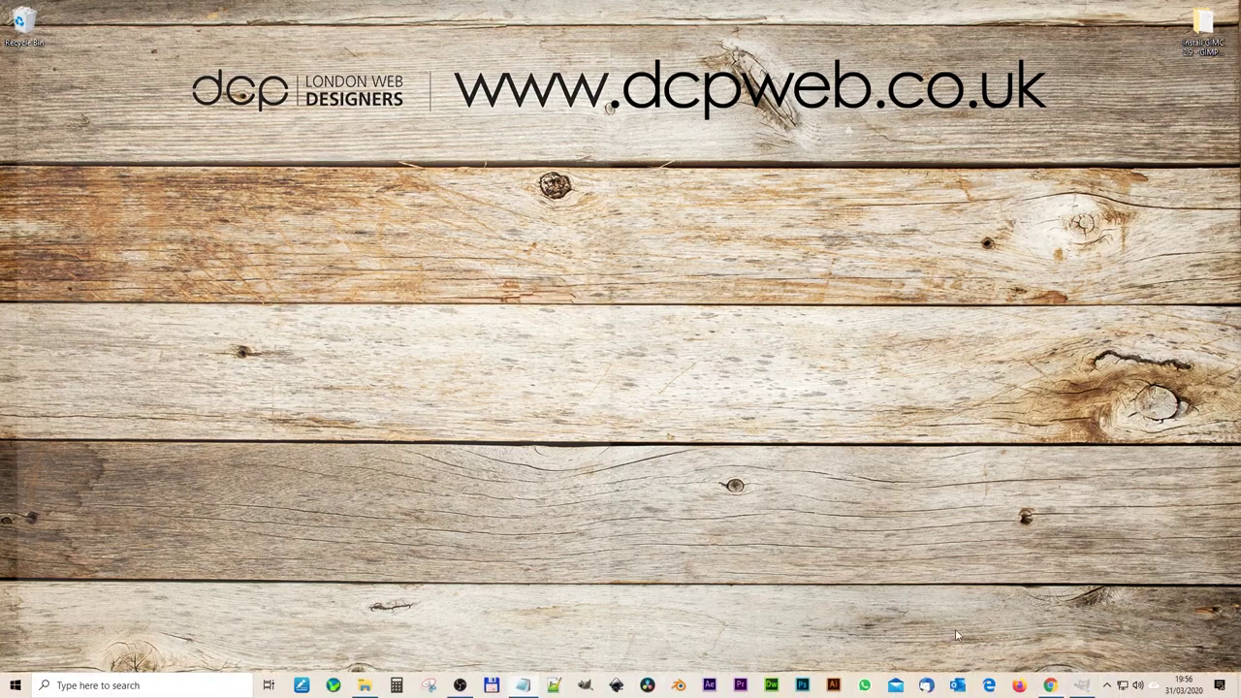
Load the Unsplash portrait photo page and download the photo
key(ctrl+v)
key(Return)
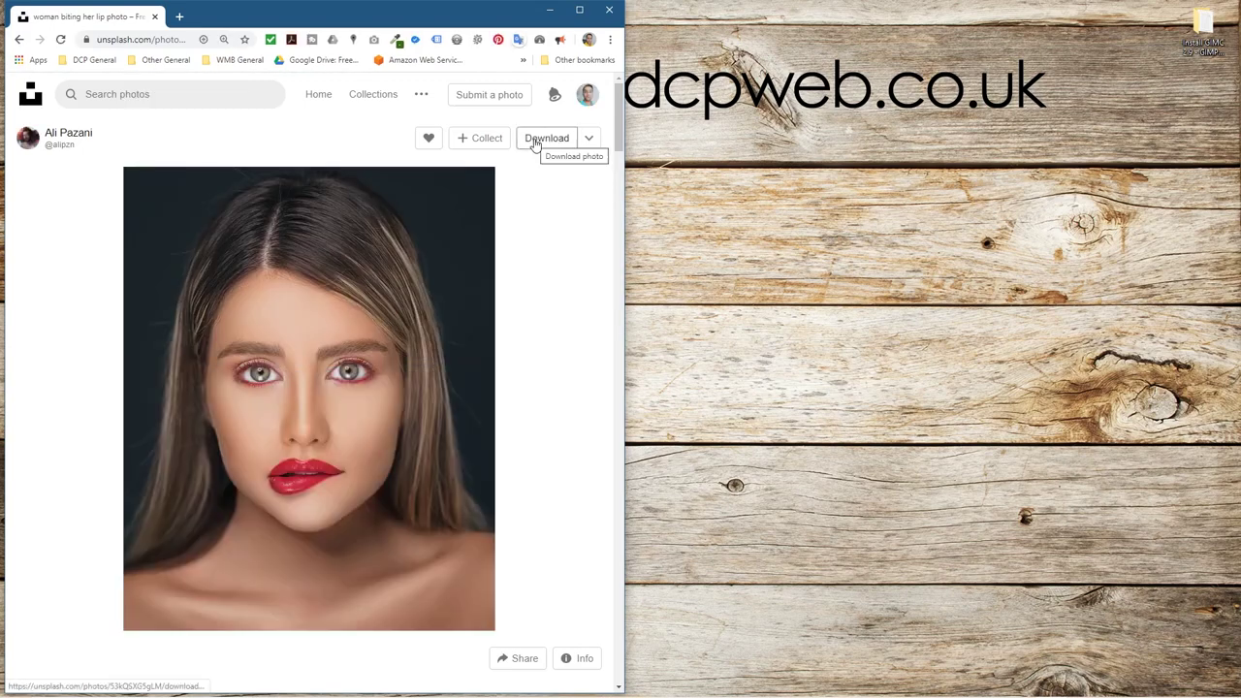
click(546, 138)
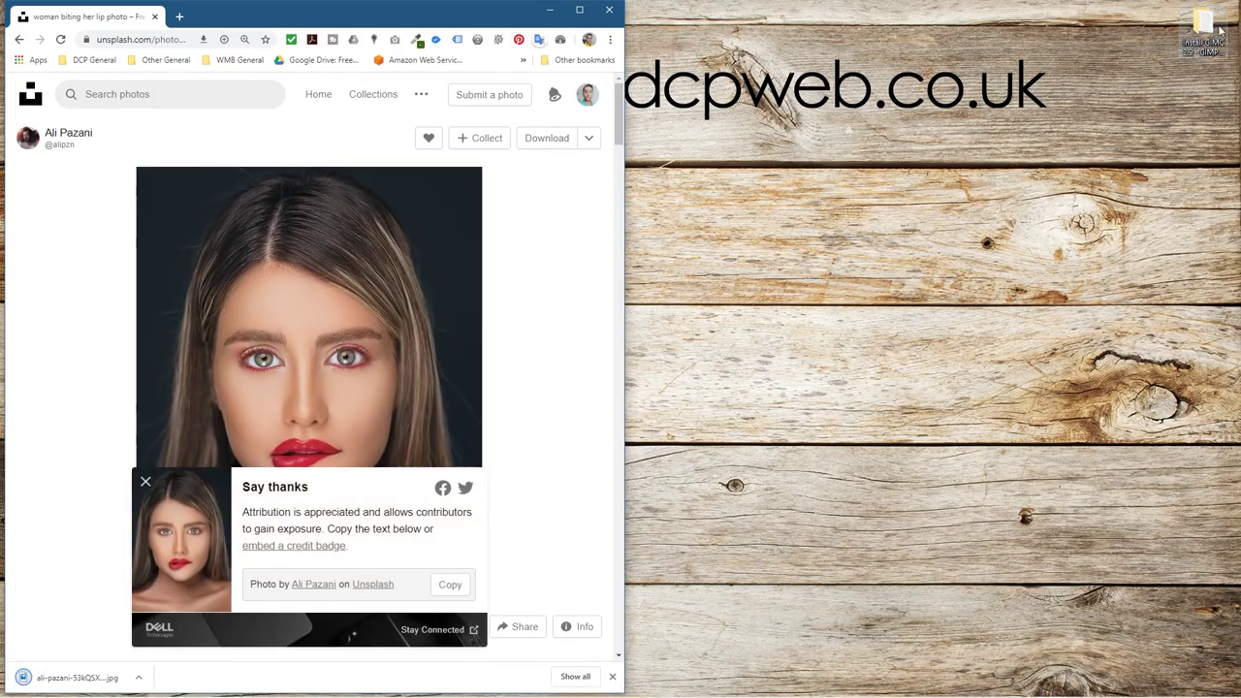
Move the downloaded jpg into the Install GIMC 2.9 - GIMP 2.10 folder and close Chrome
double_click(1200, 31)
drag(865, 74, 957, 70)
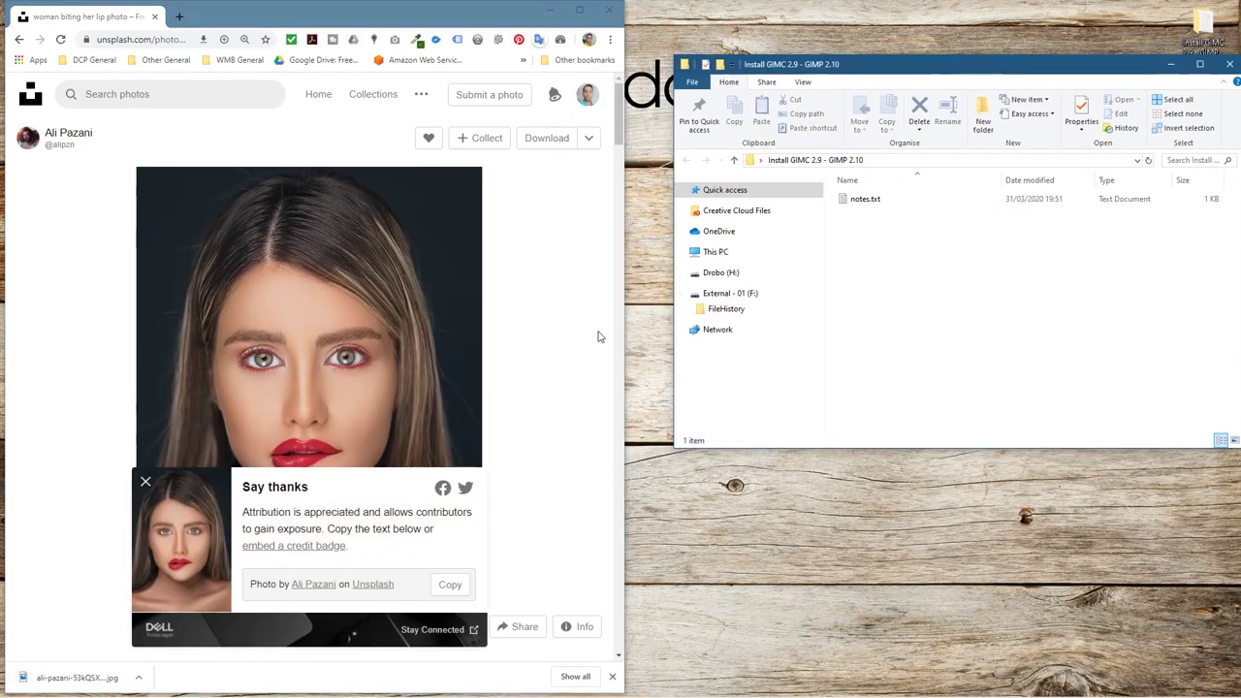
drag(101, 686, 905, 297)
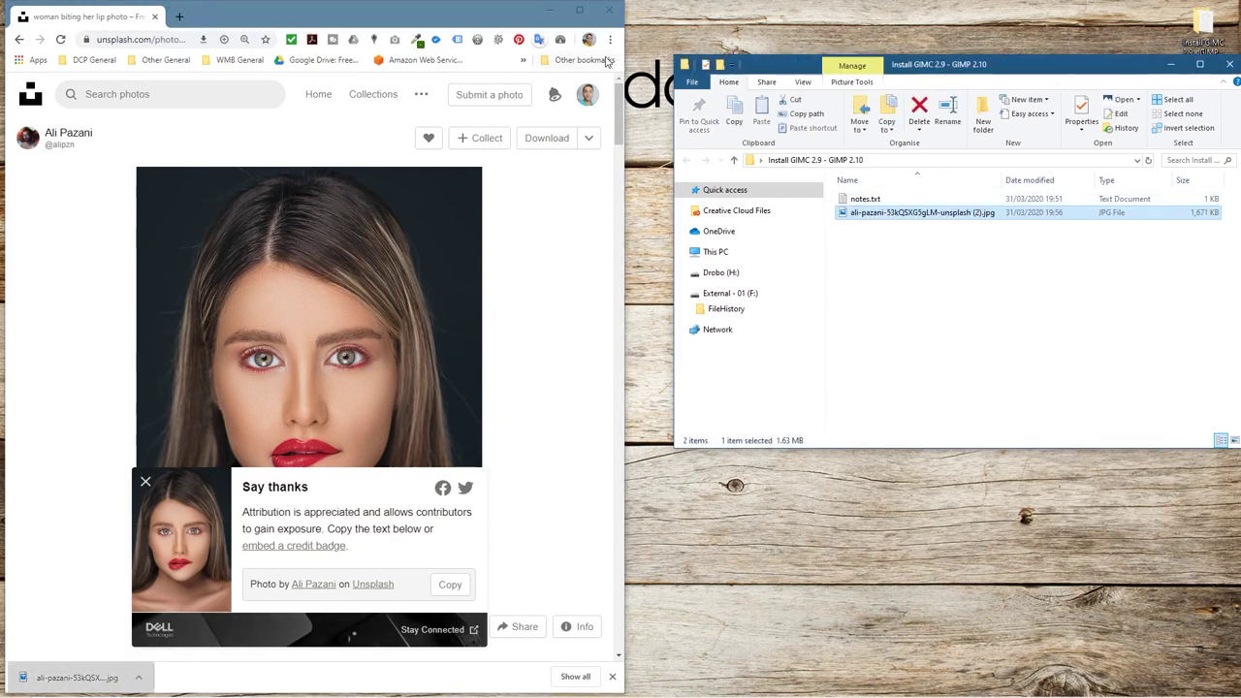
click(607, 9)
drag(930, 64, 592, 50)
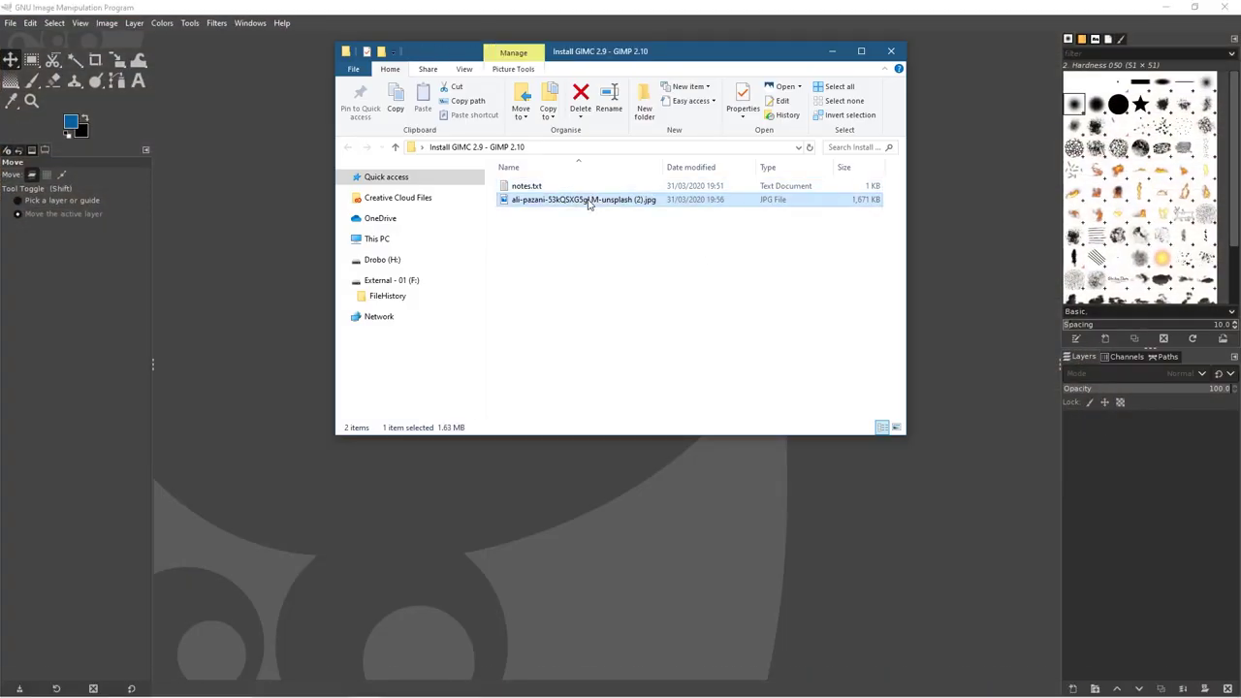
Drop the portrait jpg onto GIMP to open it, then go to the Filters menu
drag(683, 587, 684, 586)
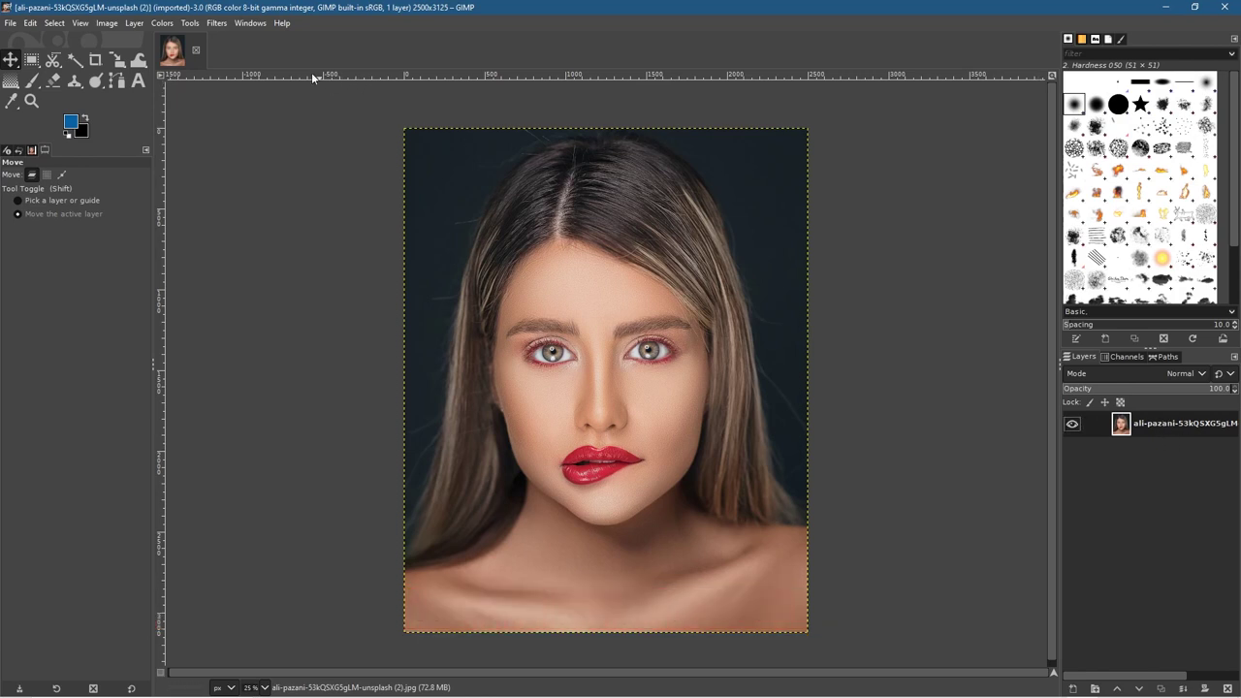
click(216, 22)
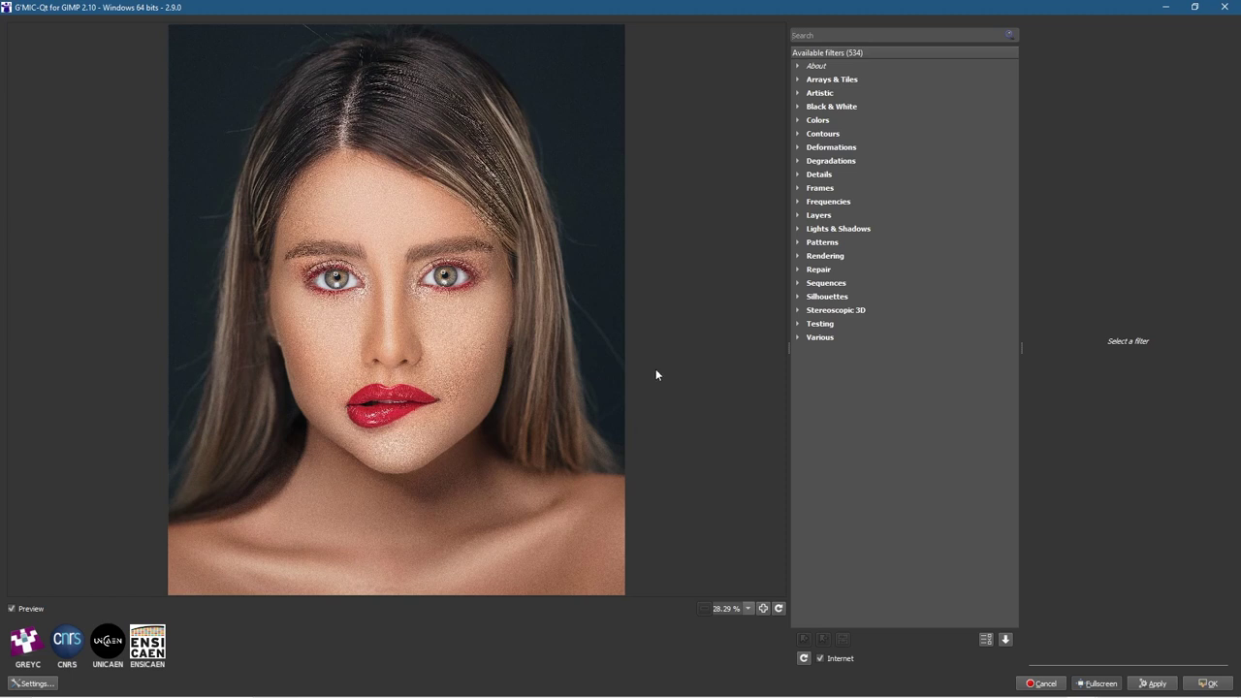
Preview the Artistic filters Anguish, Aurora, Black Crayon Graffiti and Blockism on the portrait
click(805, 94)
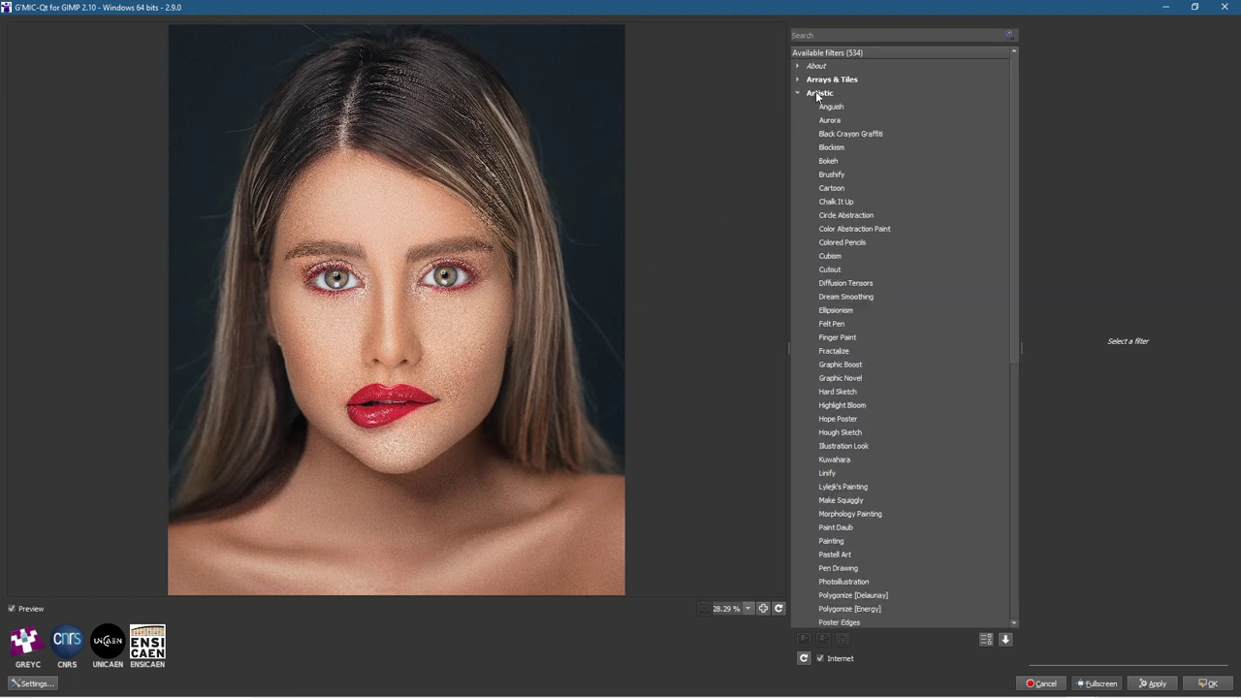
click(829, 107)
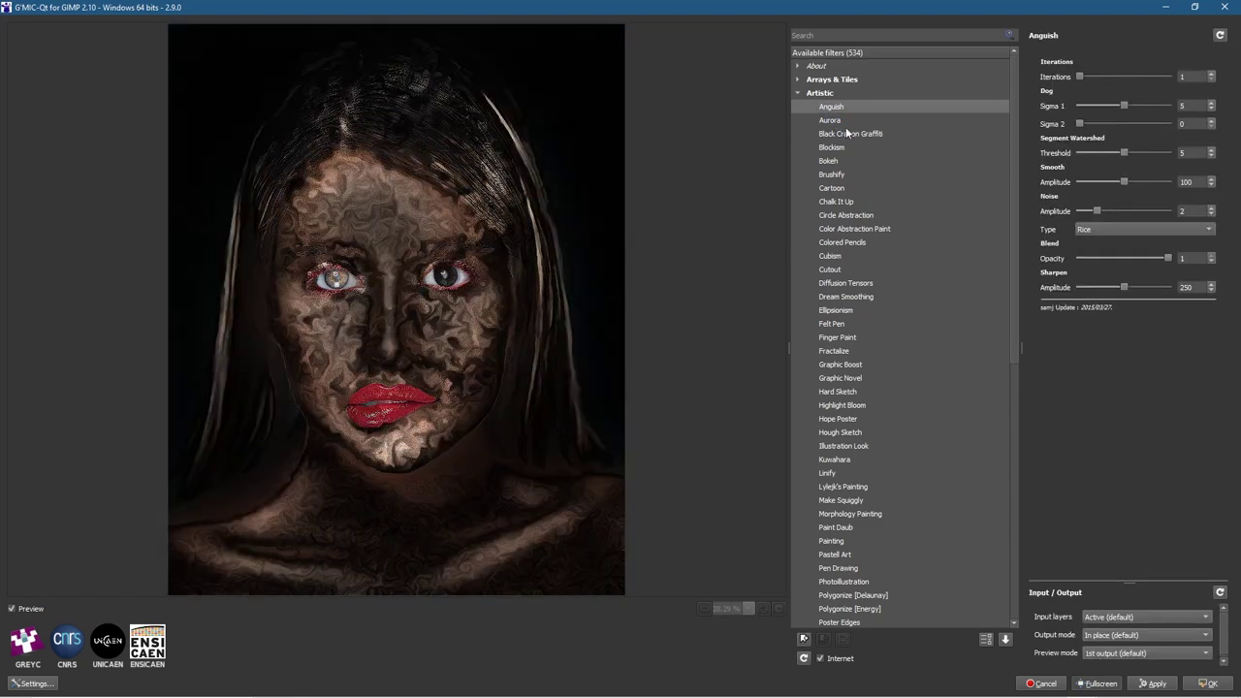
click(839, 120)
click(850, 134)
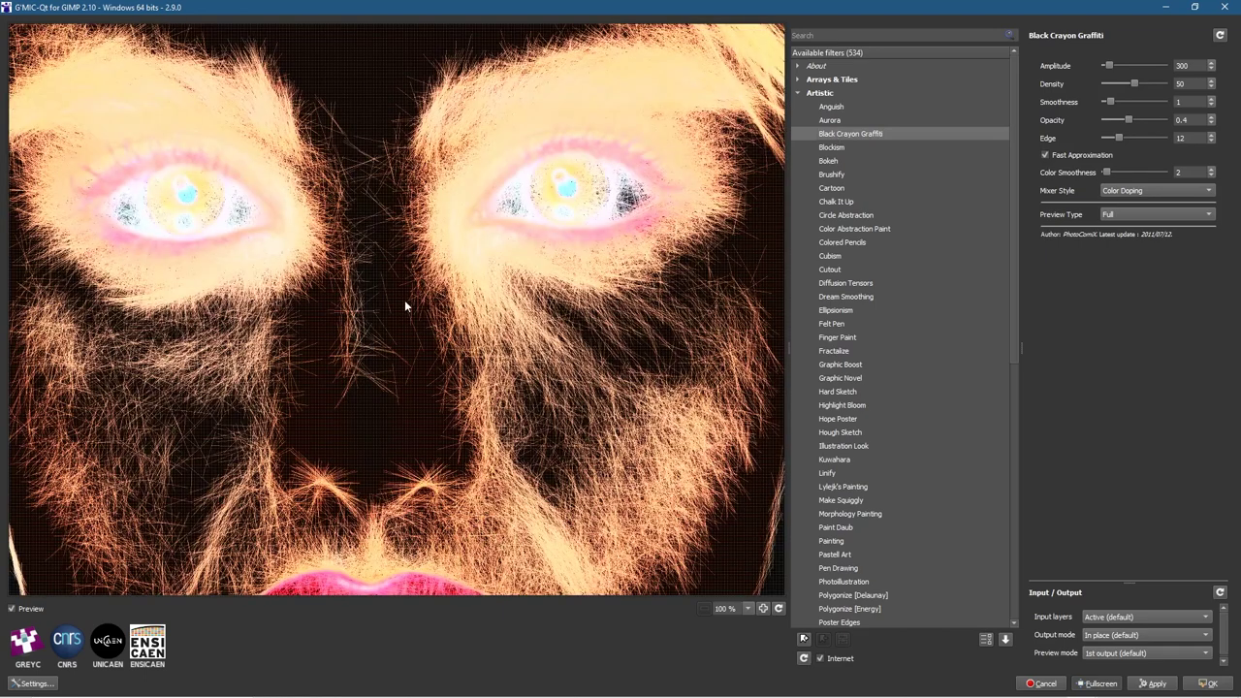
drag(415, 272, 412, 162)
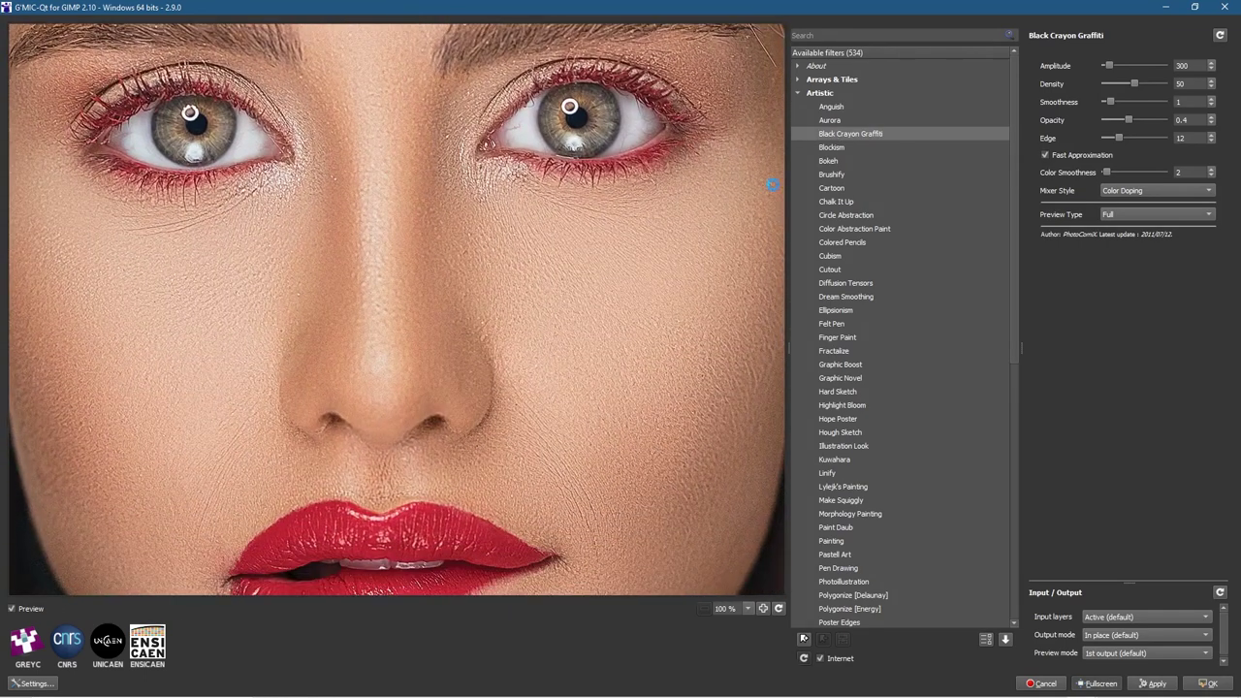
click(838, 148)
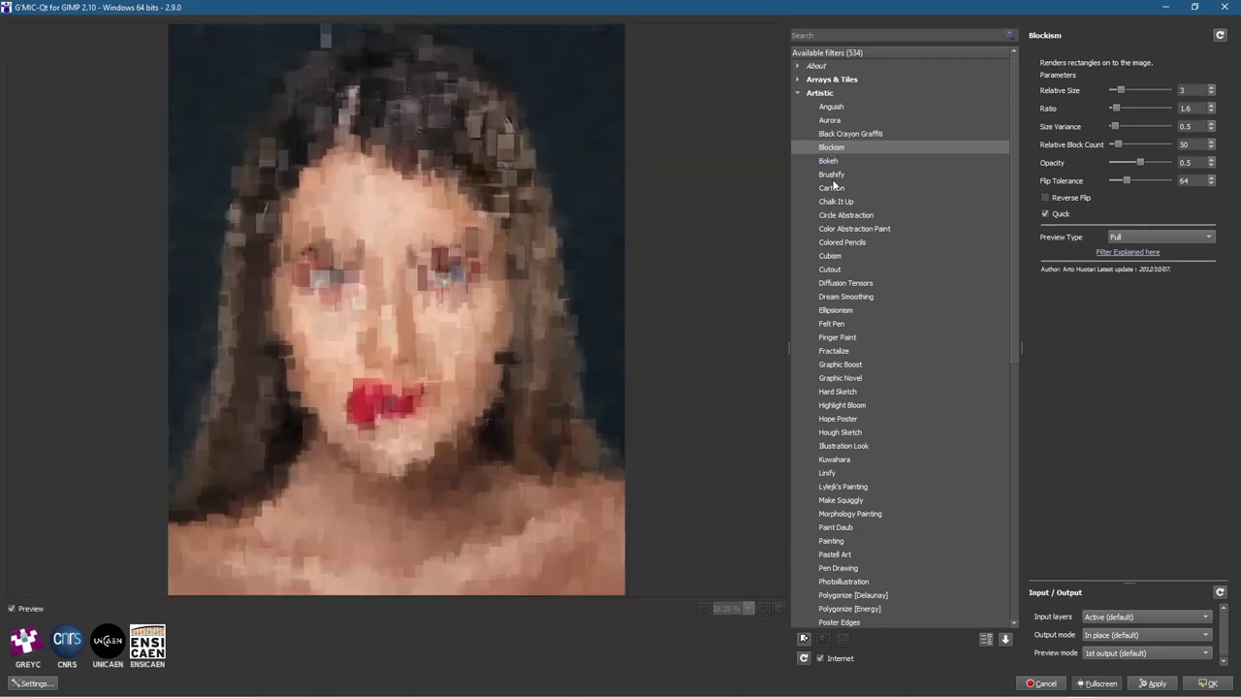
Preview Bokeh with 4 scales and density 54, then Brushify, and collapse Artistic
click(832, 161)
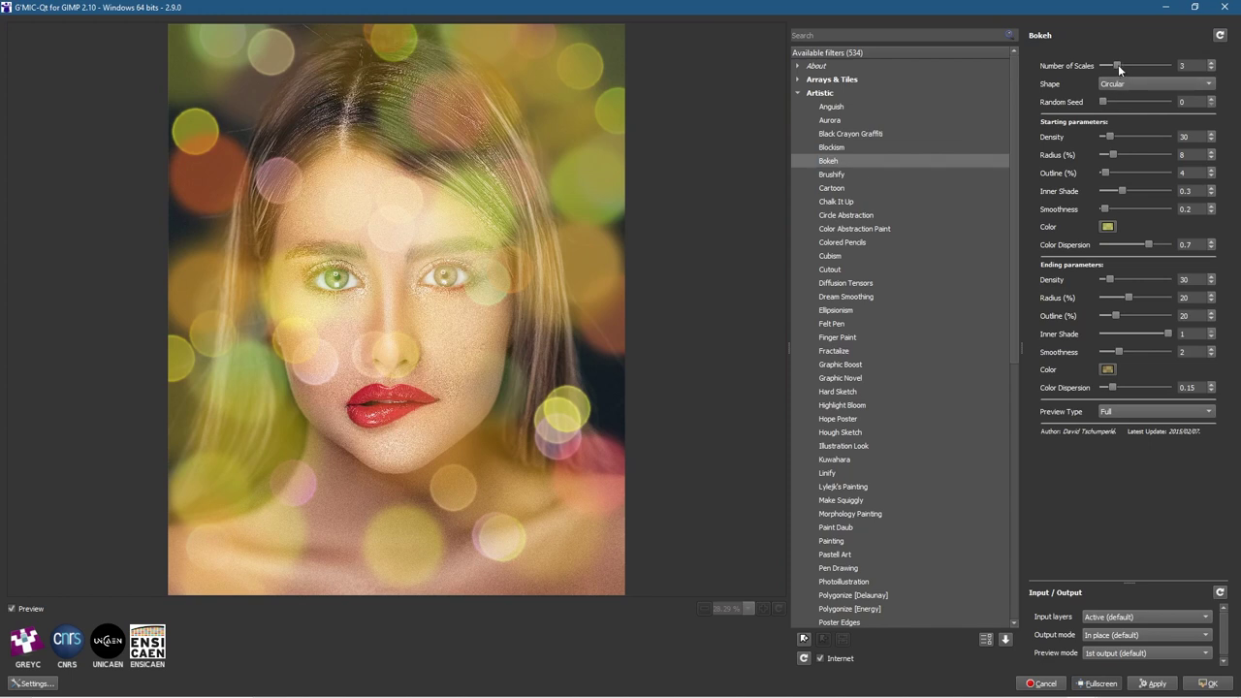
drag(1117, 64, 1124, 64)
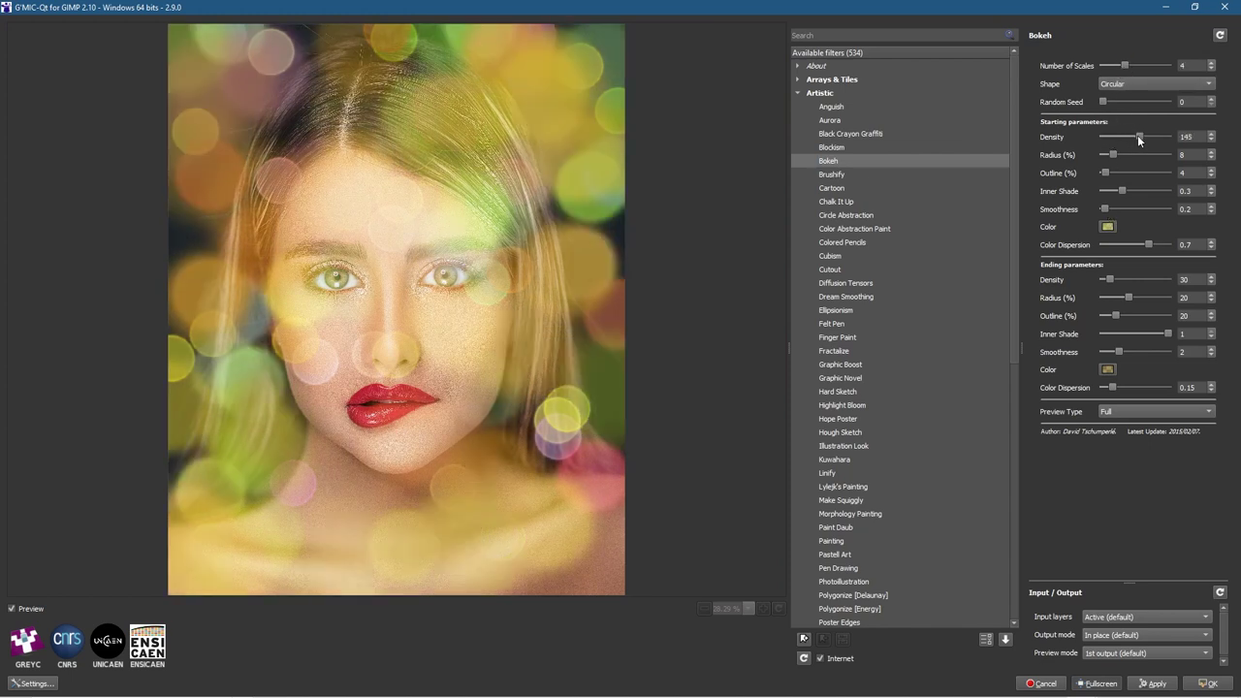
drag(1138, 136, 1095, 136)
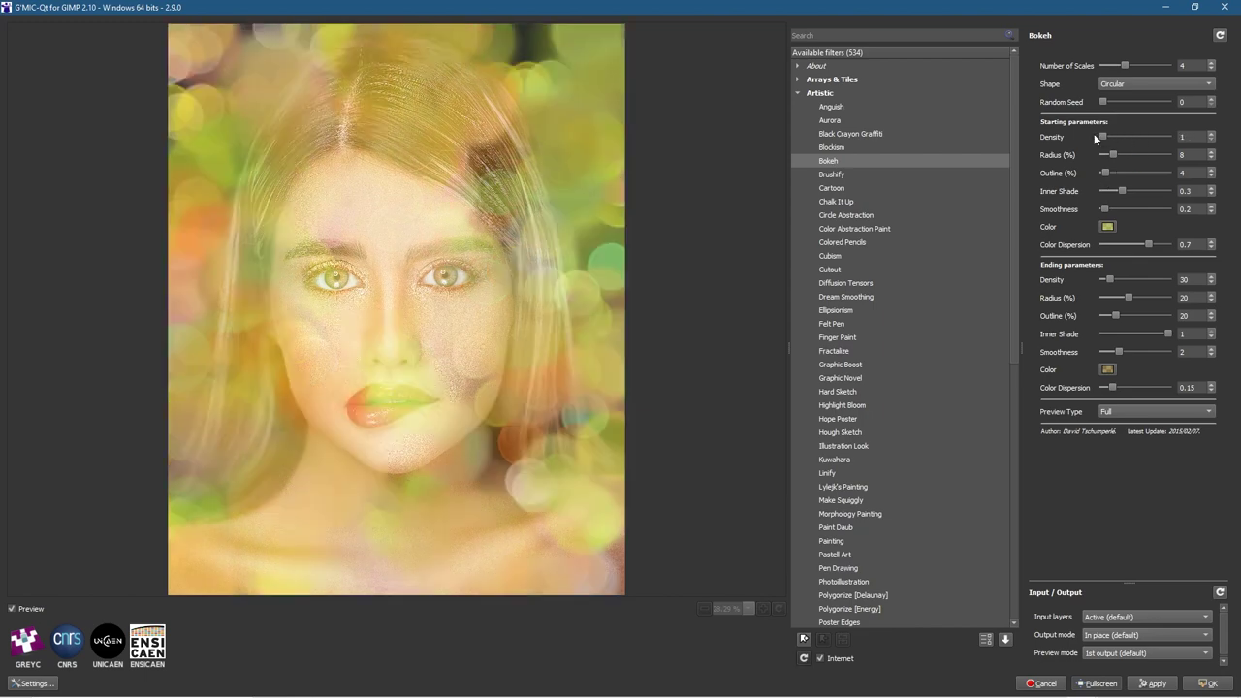
drag(1103, 136, 1116, 136)
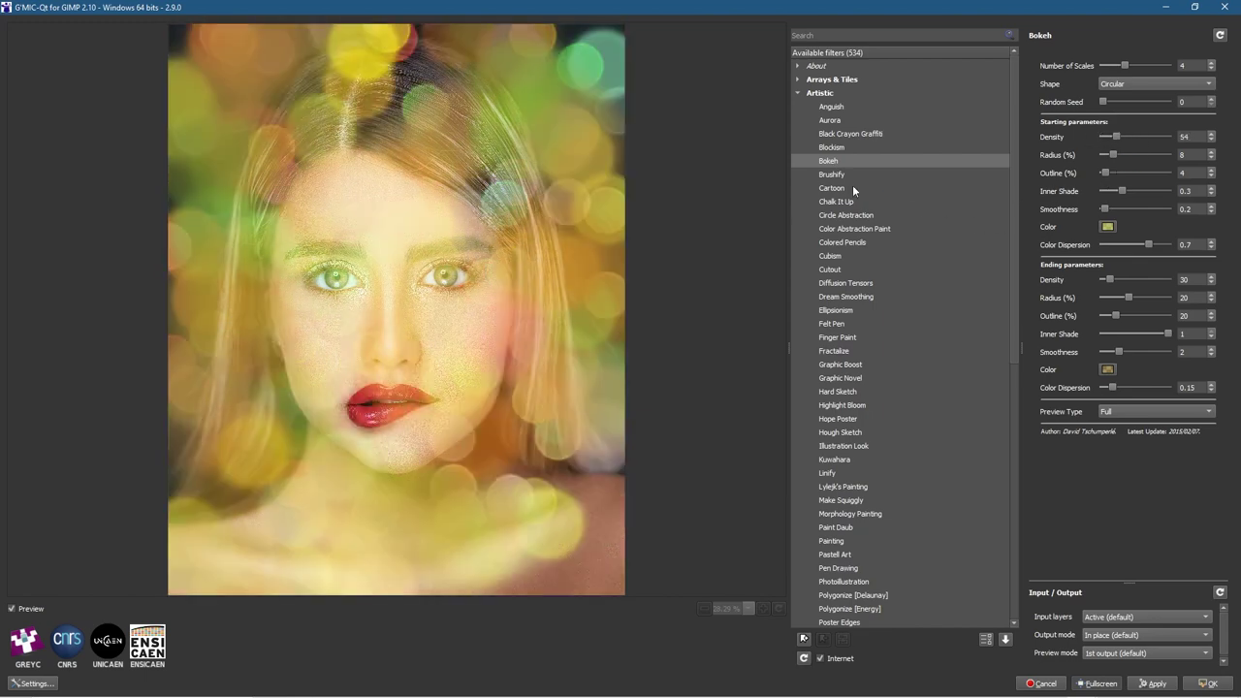
click(839, 175)
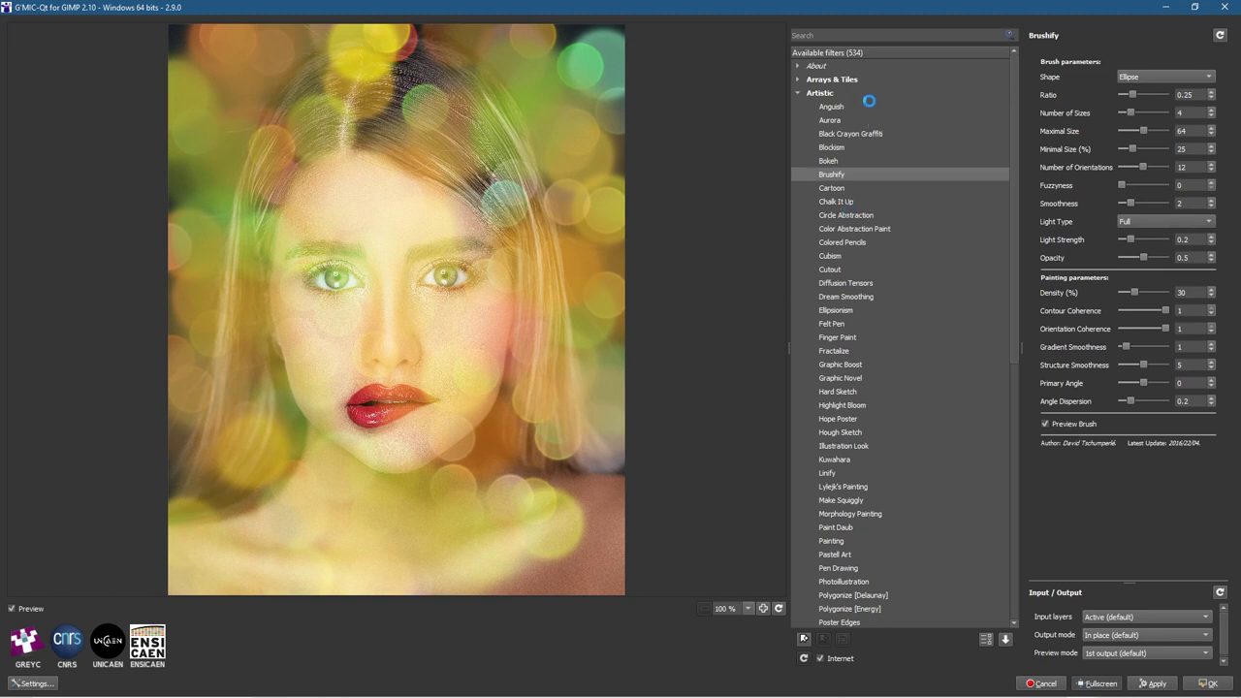
scroll(850, 548, down, 8)
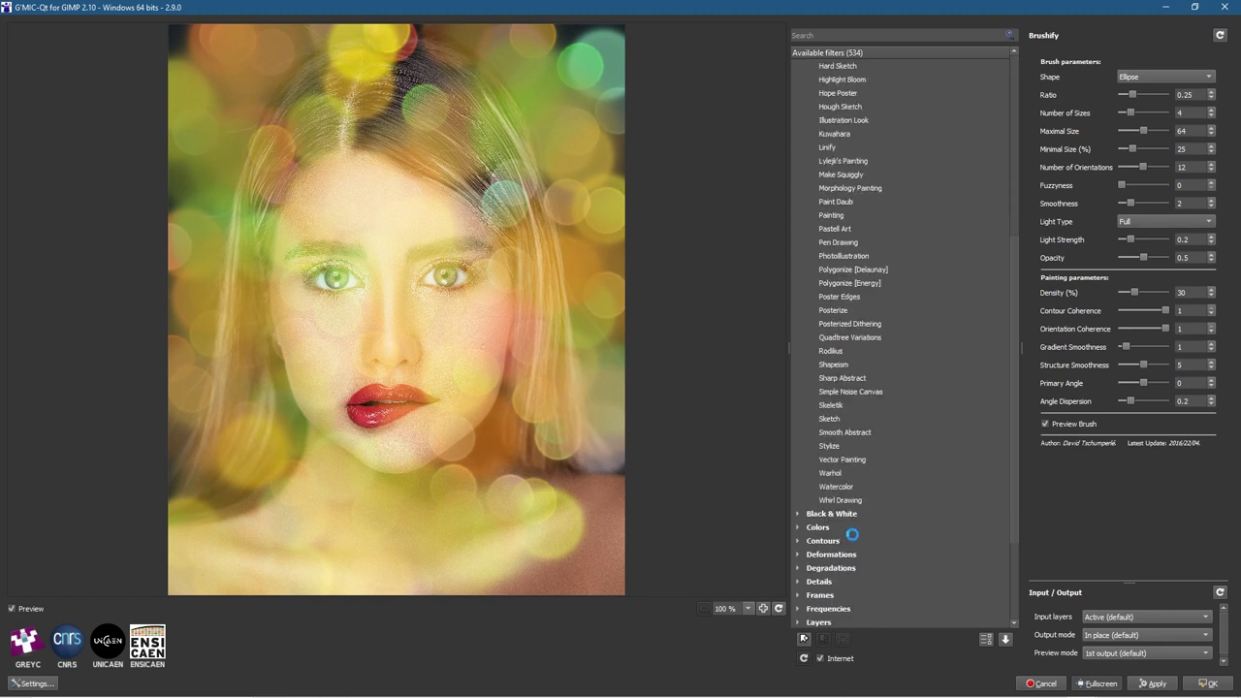
scroll(849, 254, up, 8)
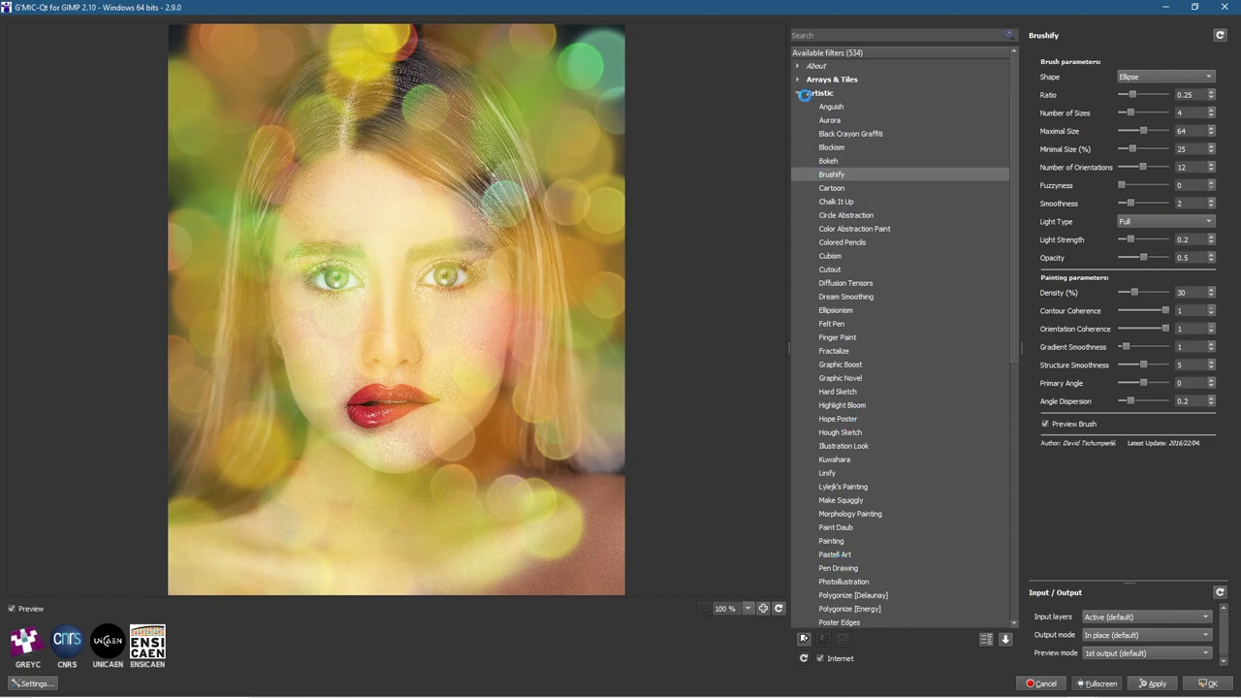
click(801, 93)
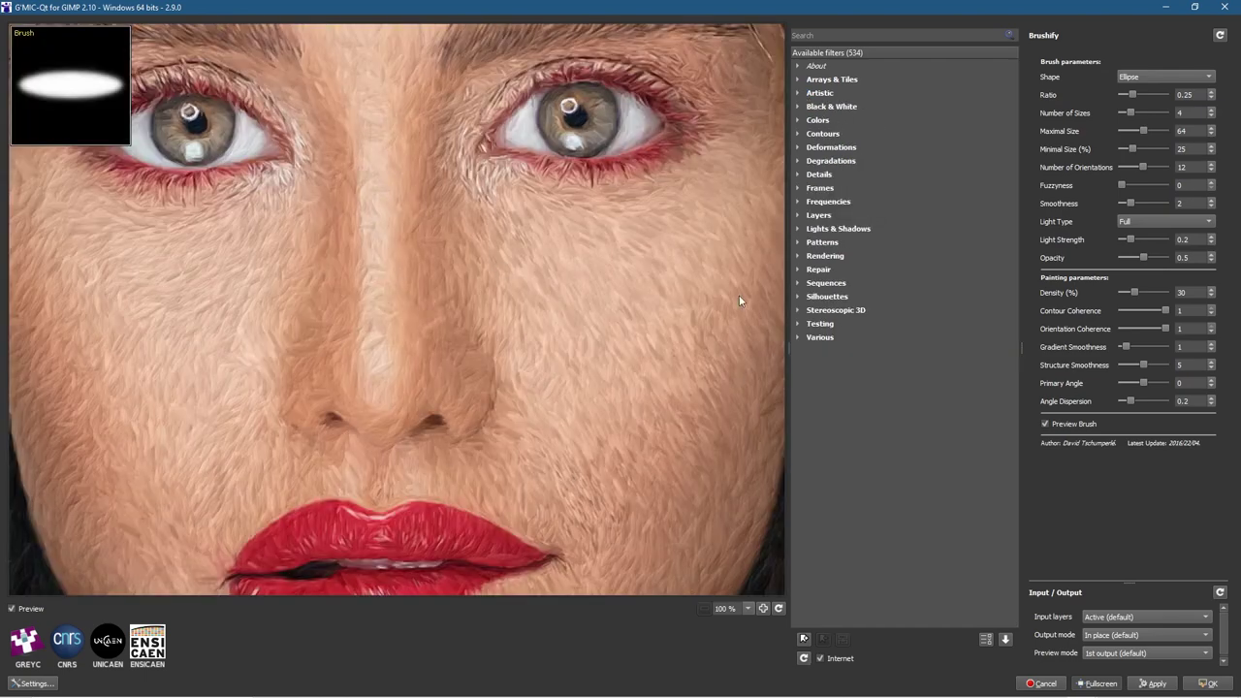
Preview Arrays & Tiles' Ascii Art, panning to the nose and lips and comparing with the original
click(799, 80)
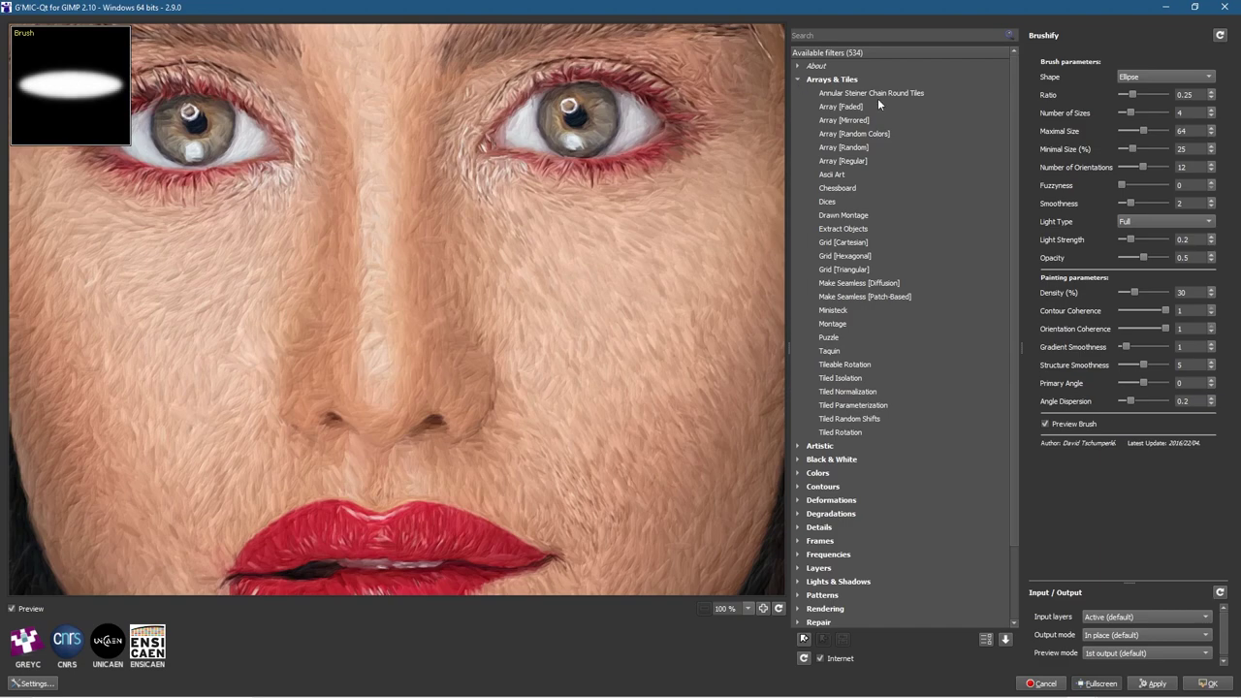
click(837, 176)
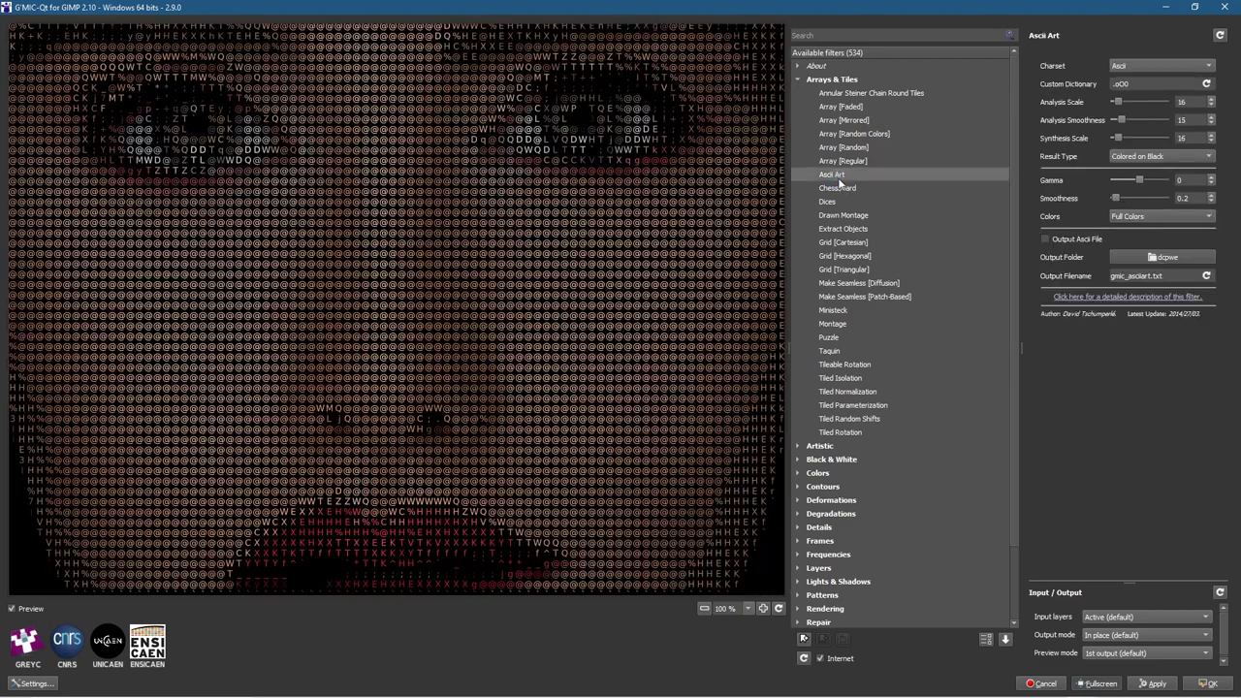
drag(474, 156, 463, 340)
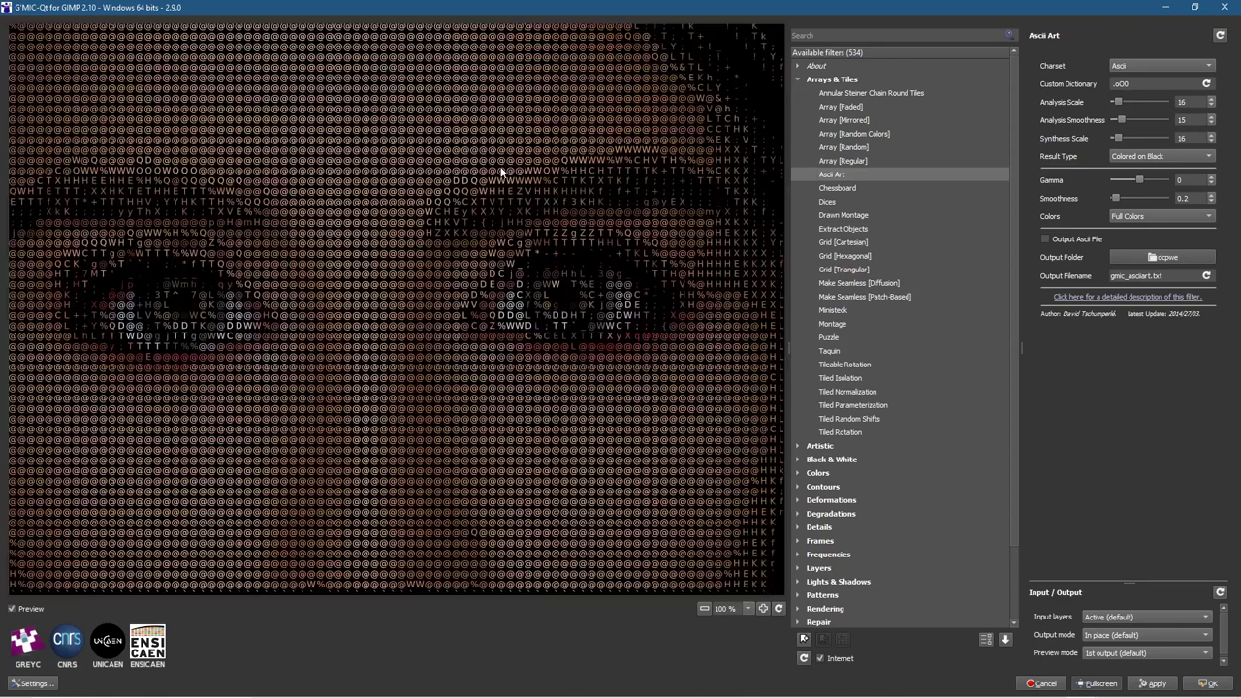
drag(613, 296, 299, 427)
click(544, 338)
drag(335, 166, 448, 244)
drag(360, 443, 457, 139)
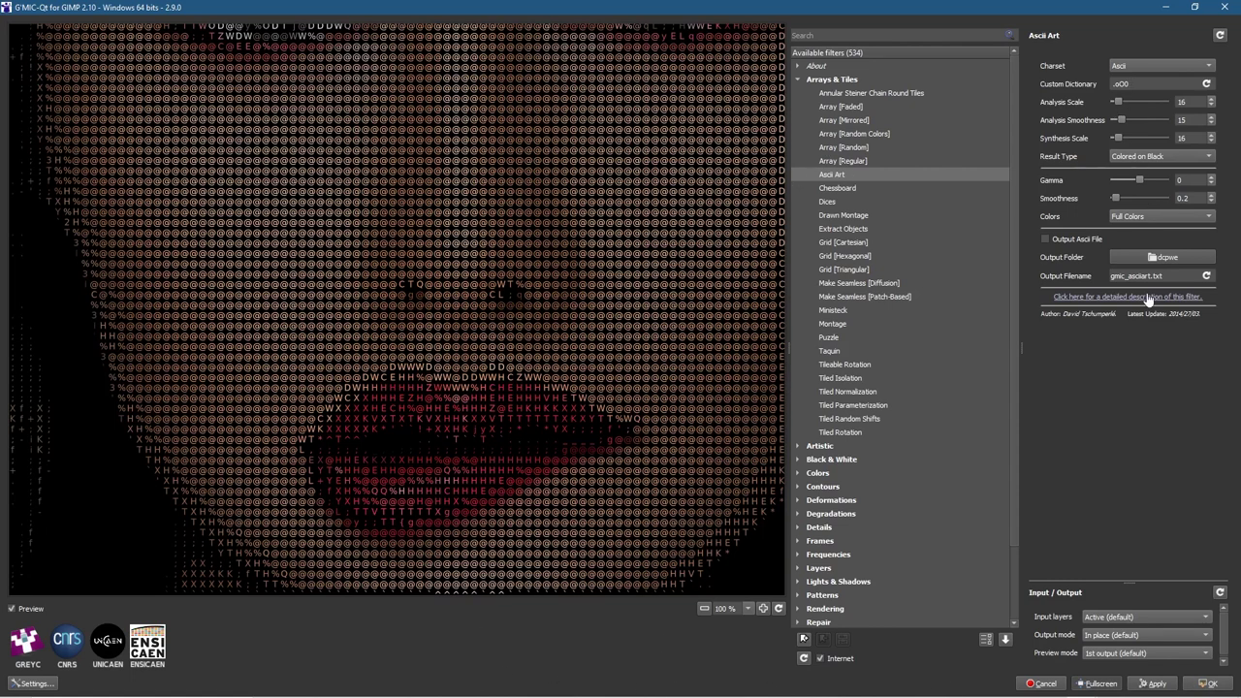
Apply the Ascii Art filter to the portrait and confirm with OK
click(1155, 683)
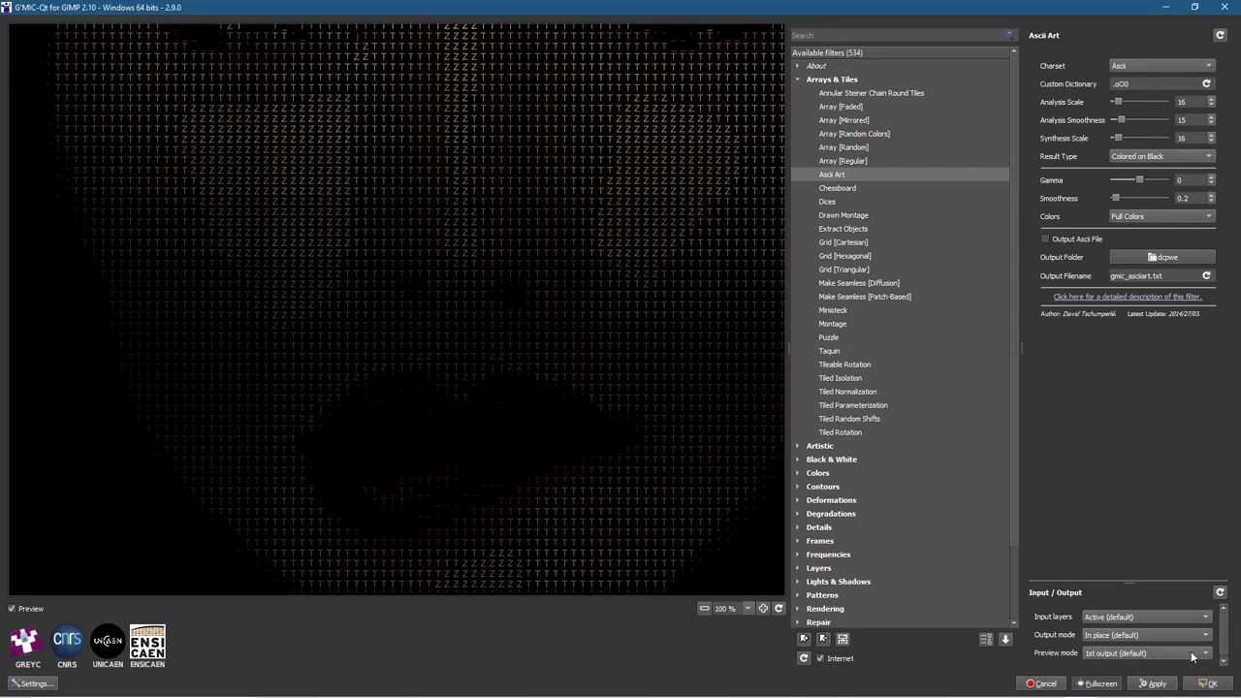
click(1208, 684)
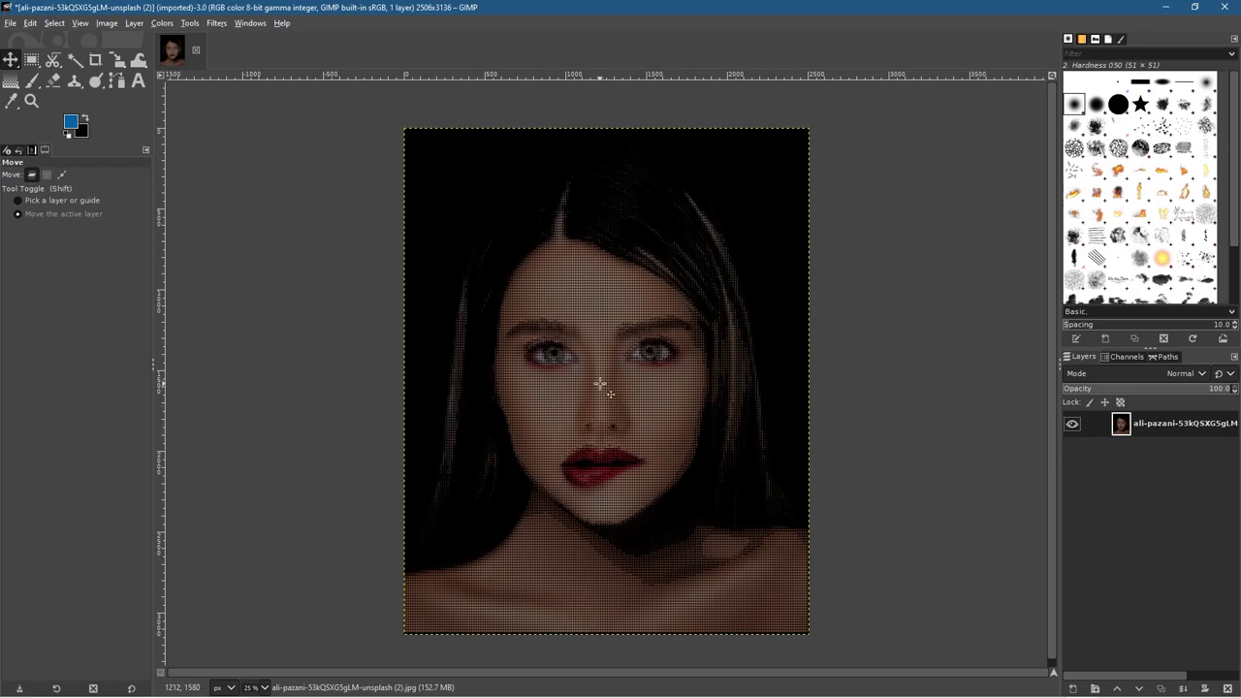
Zoom in and out to inspect the Ascii Art result, then undo it to restore the photo
scroll(601, 384, up, 7)
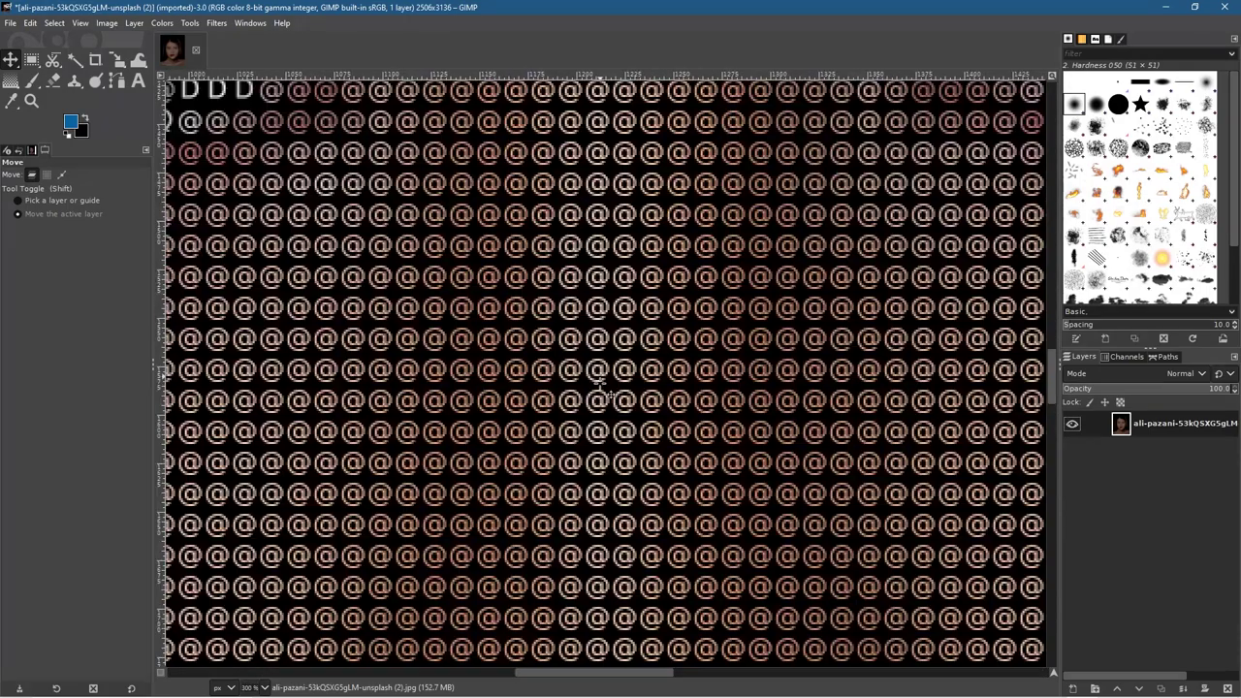
scroll(827, 315, down, 4)
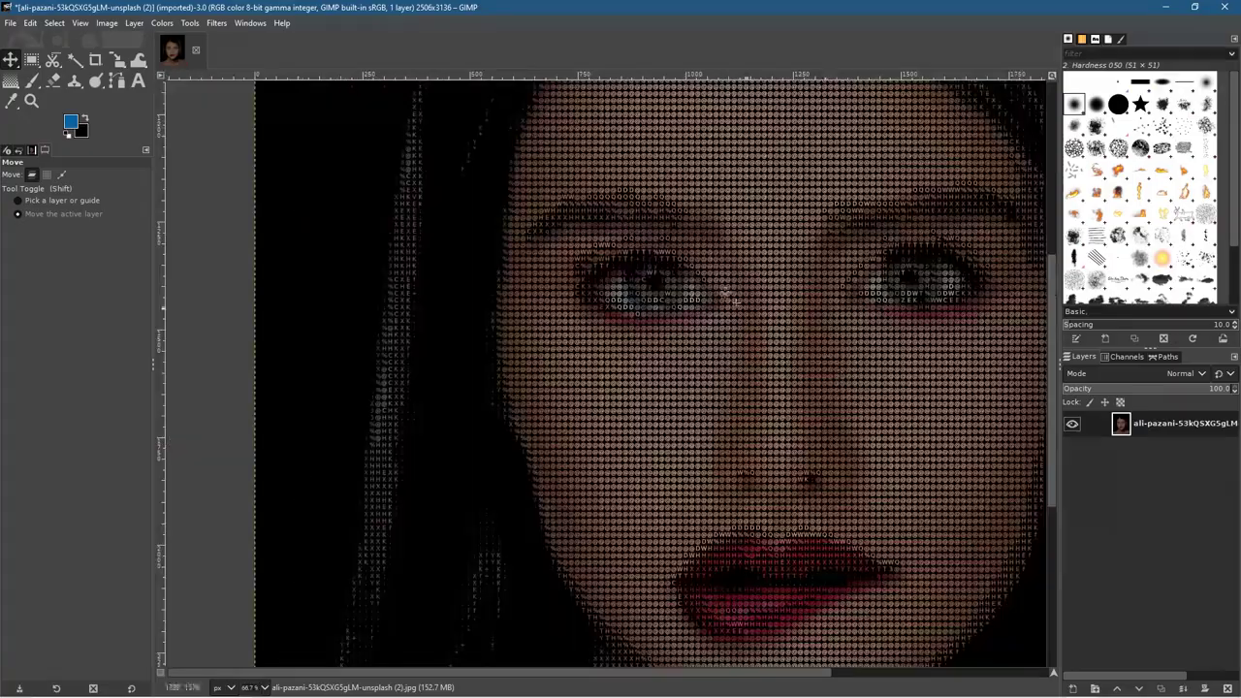
scroll(729, 363, up, 4)
scroll(702, 322, down, 5)
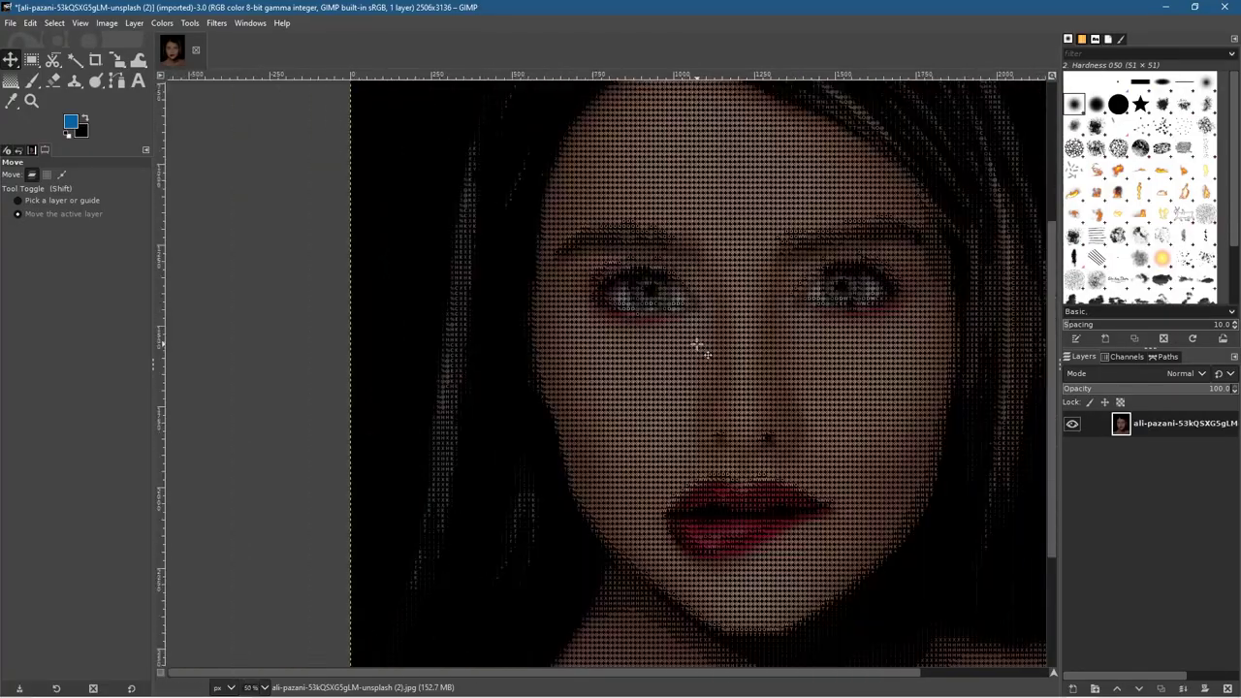
scroll(797, 390, up, 1)
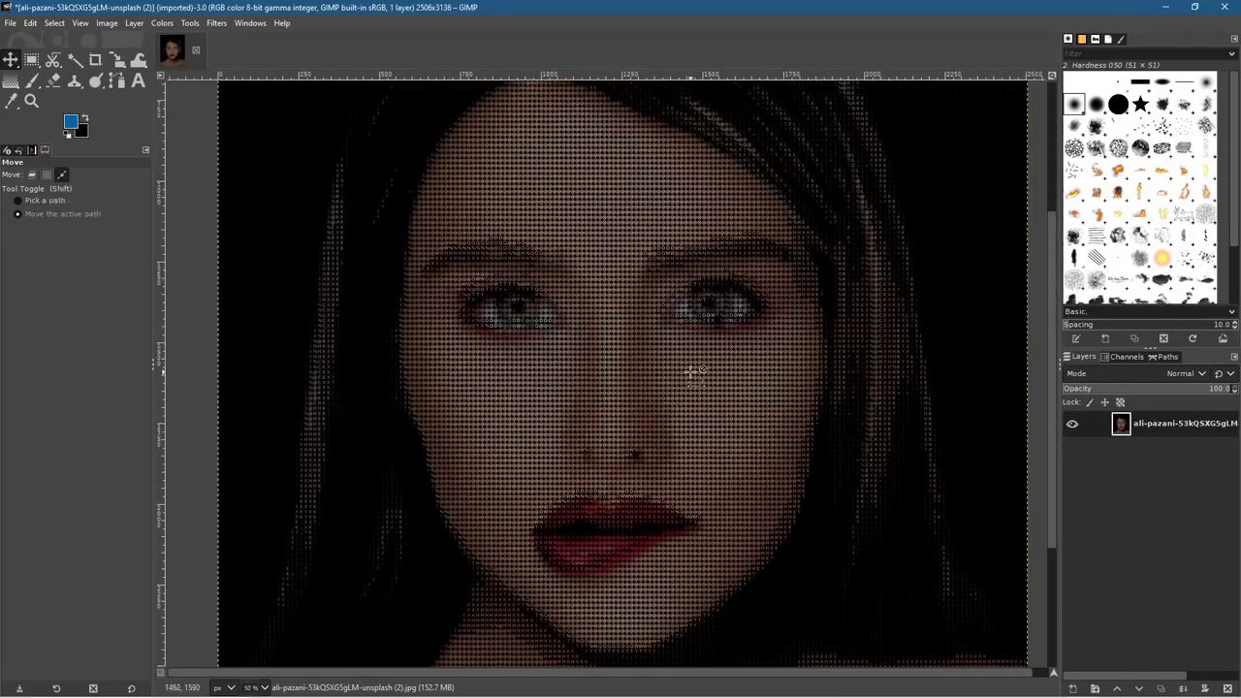
scroll(727, 373, up, 6)
scroll(693, 378, down, 9)
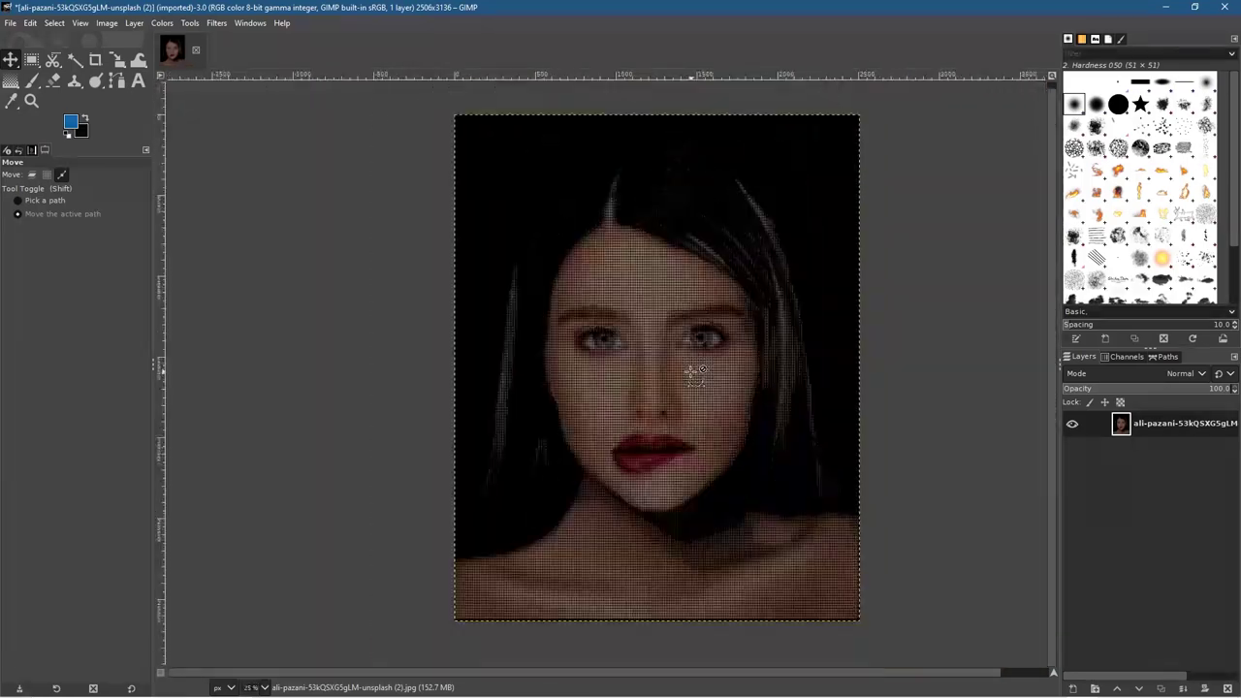
scroll(682, 346, up, 1)
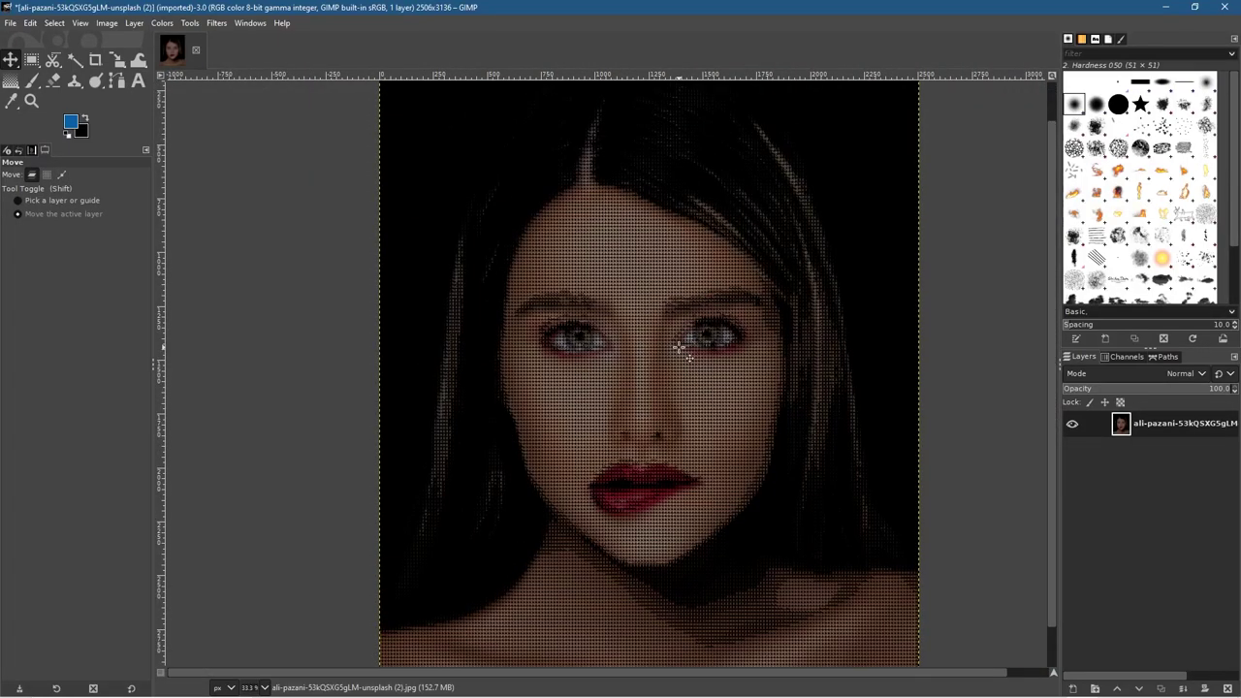
key(ctrl+z)
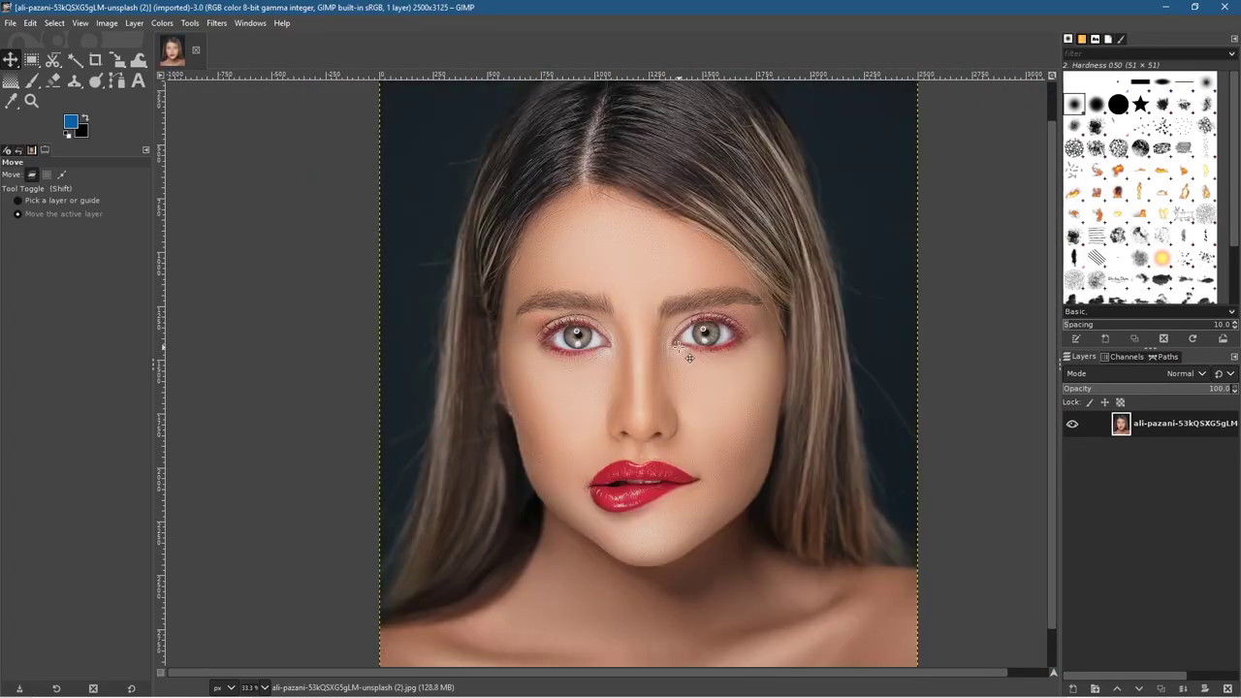
click(215, 22)
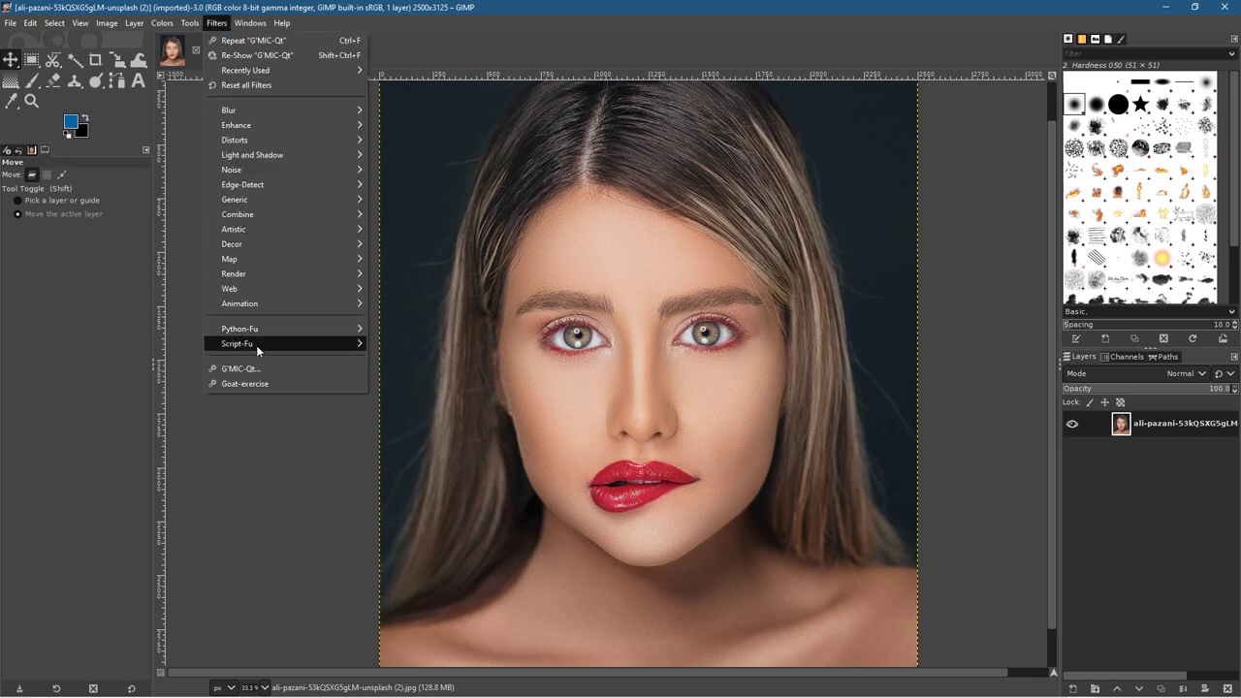
Launch G'MIC-Qt and preview the Frame [Painting] filter from the Frames category
click(291, 368)
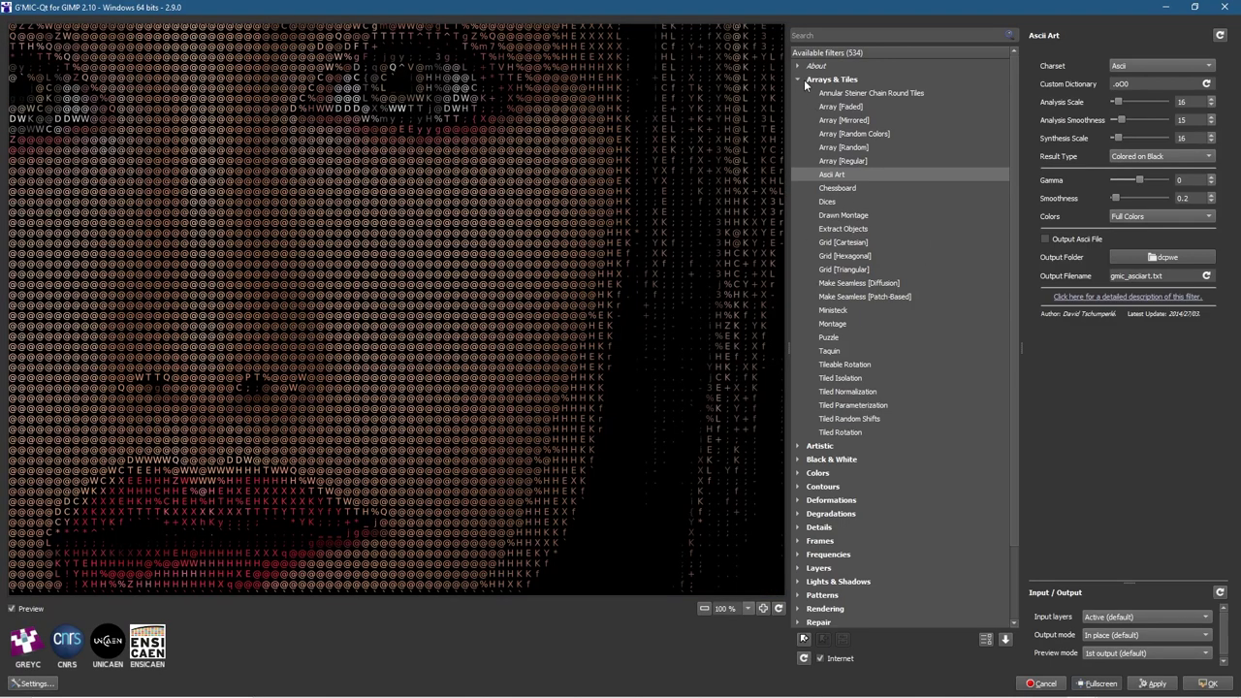
click(801, 80)
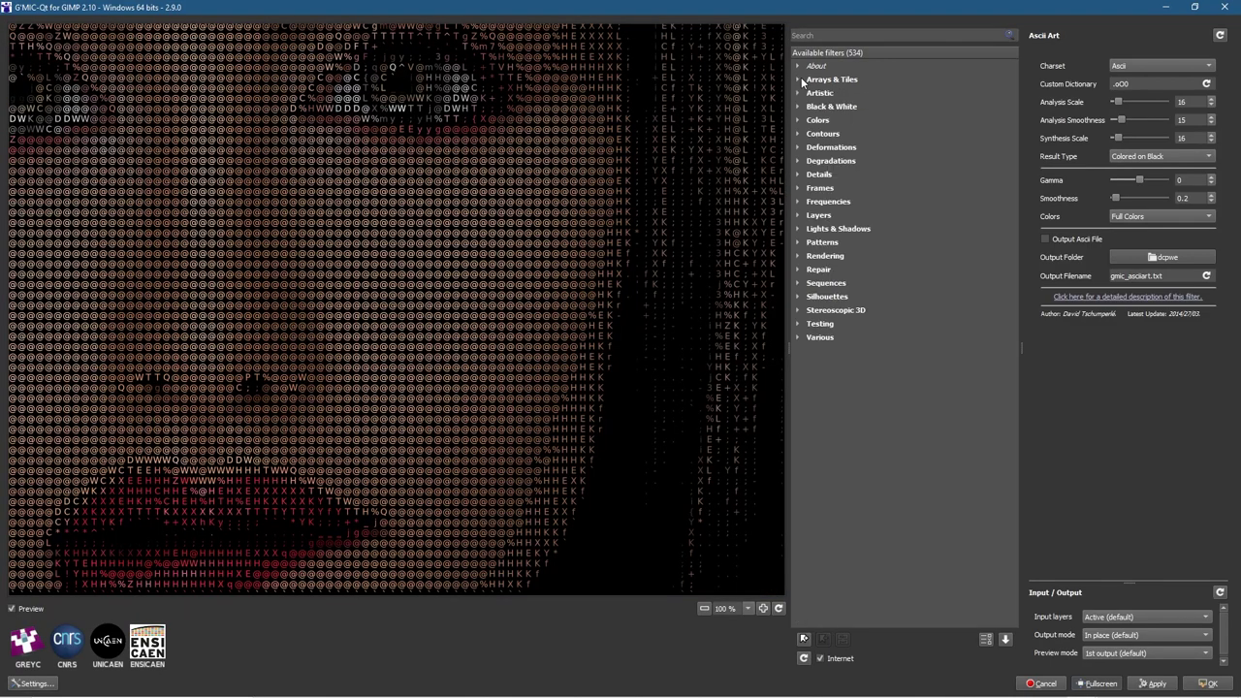
click(799, 189)
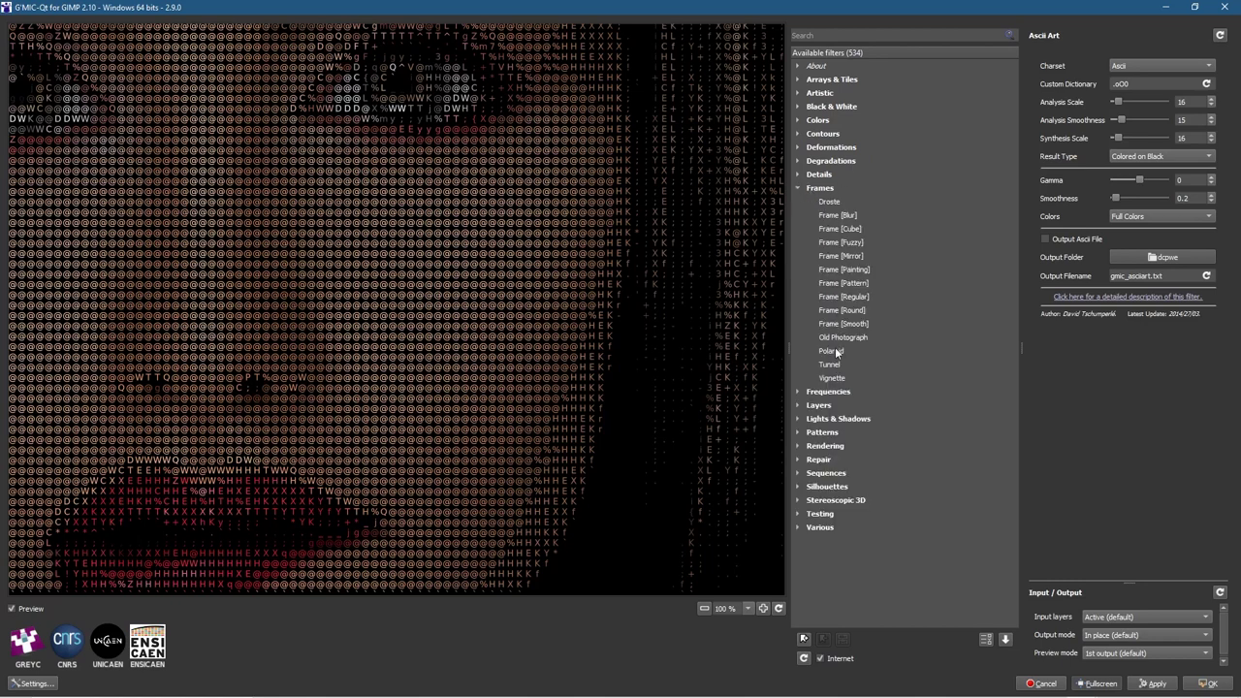
click(844, 271)
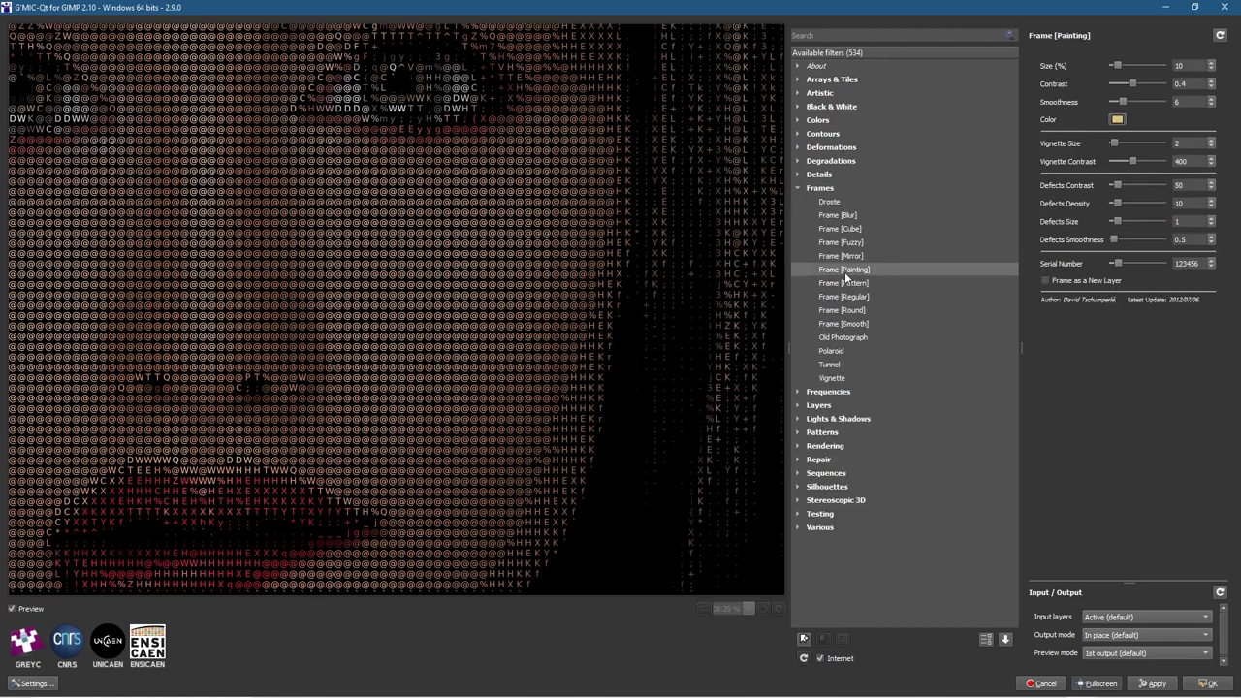
Set the painted frame colour to orange (#e15200) and the Vignette Size to 14.75
click(1116, 119)
drag(715, 258, 737, 244)
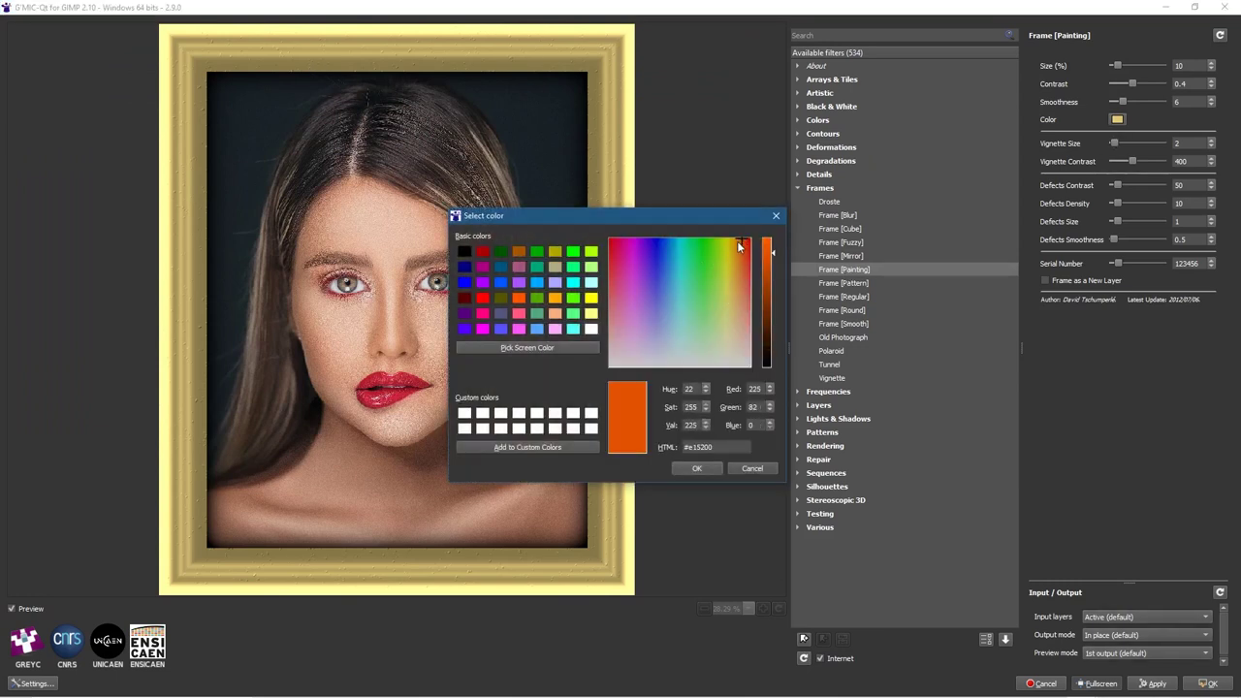
click(700, 469)
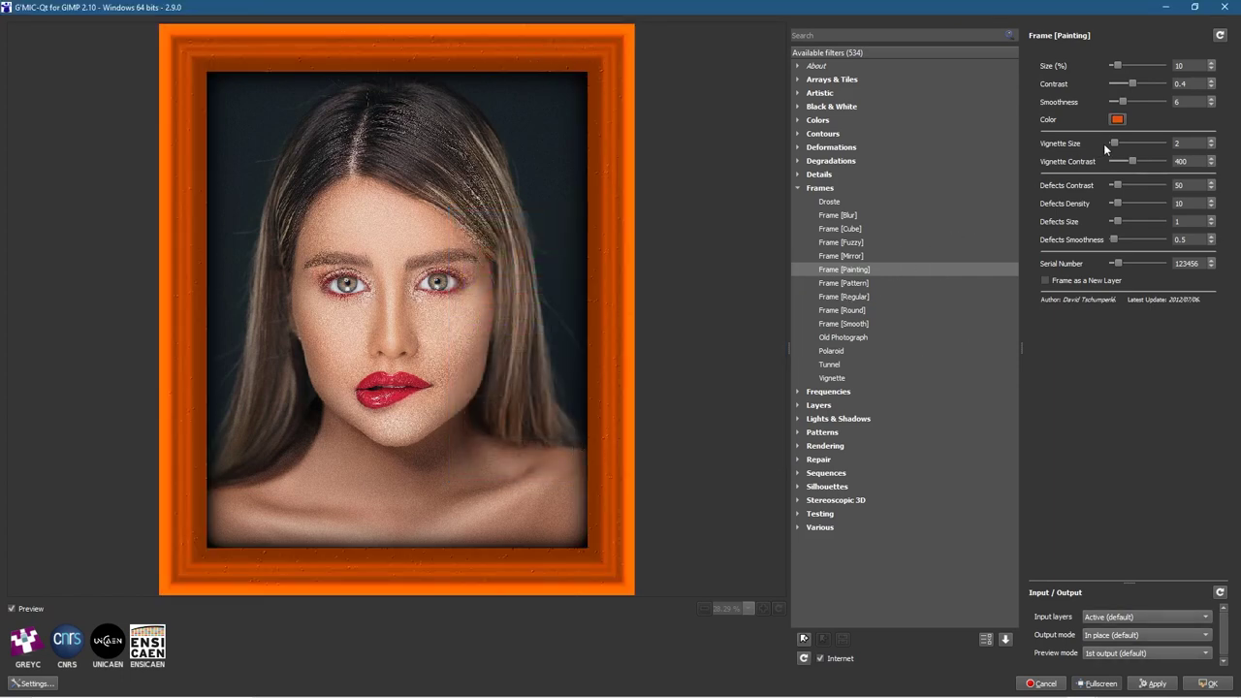
mouse_move(1116, 142)
mouse_down()
mouse_move(1129, 143)
mouse_move(1111, 143)
mouse_up()
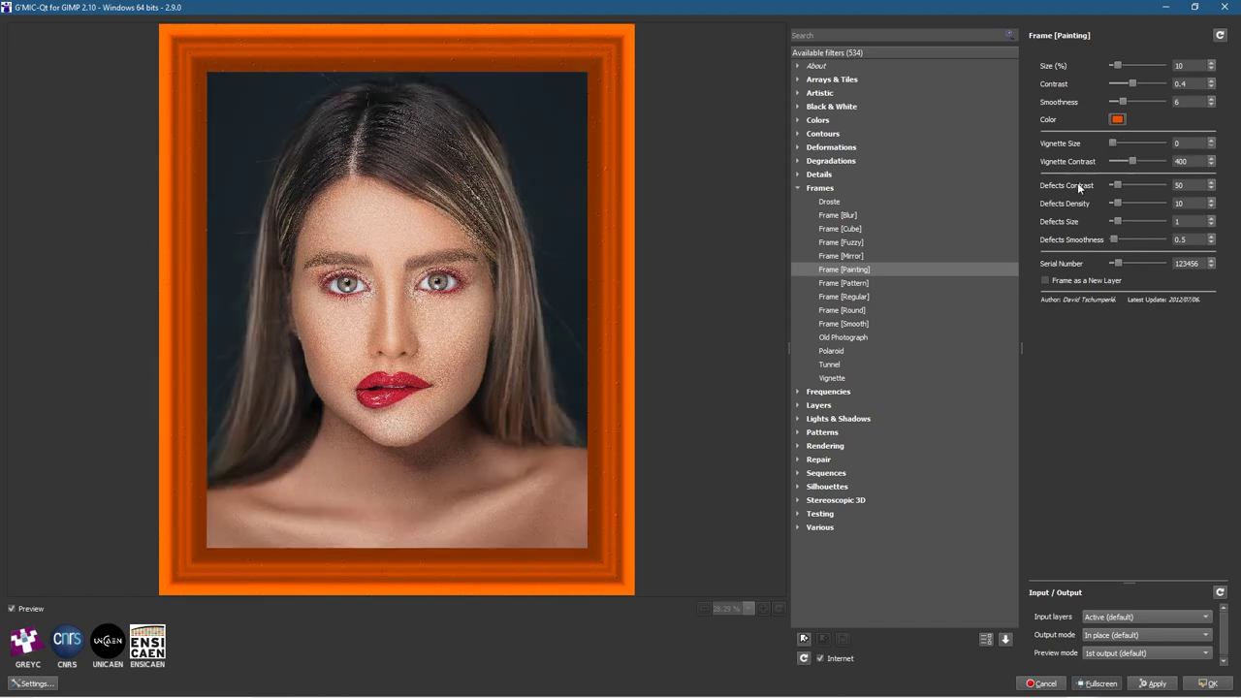
drag(1110, 144, 1128, 143)
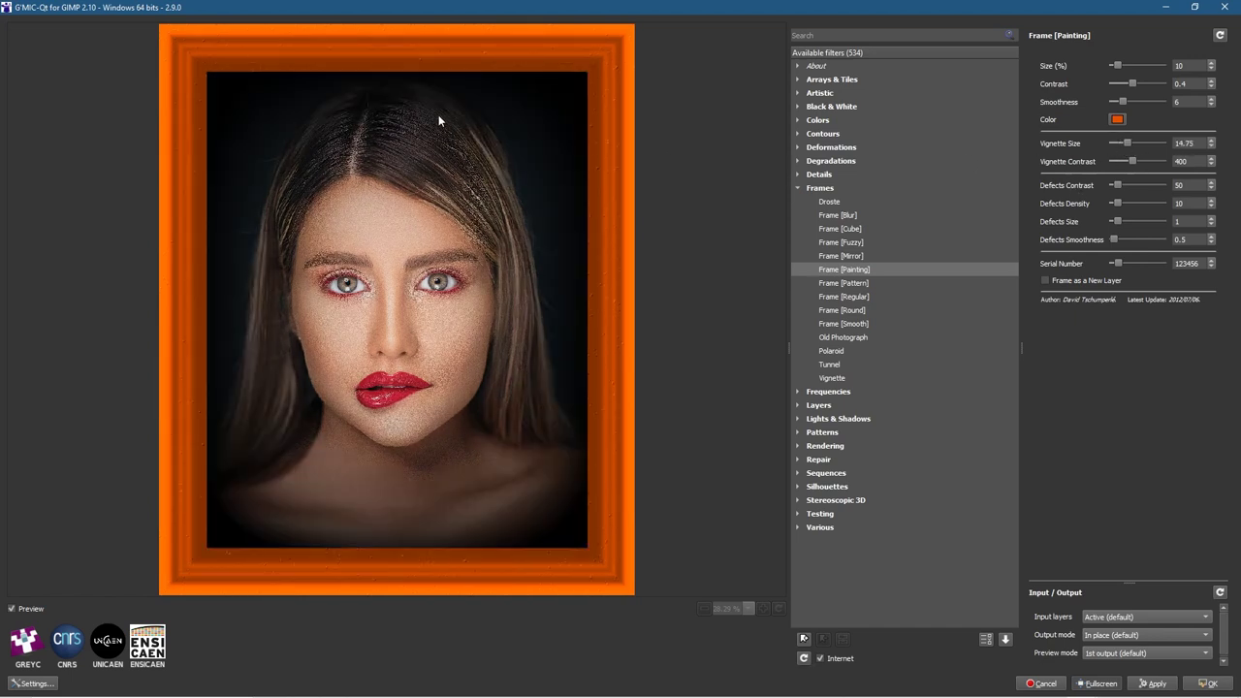
Compare the Pattern, Regular, Blur, Cube, Fuzzy, Mirror and Smooth frames, then choose Polaroid
click(851, 283)
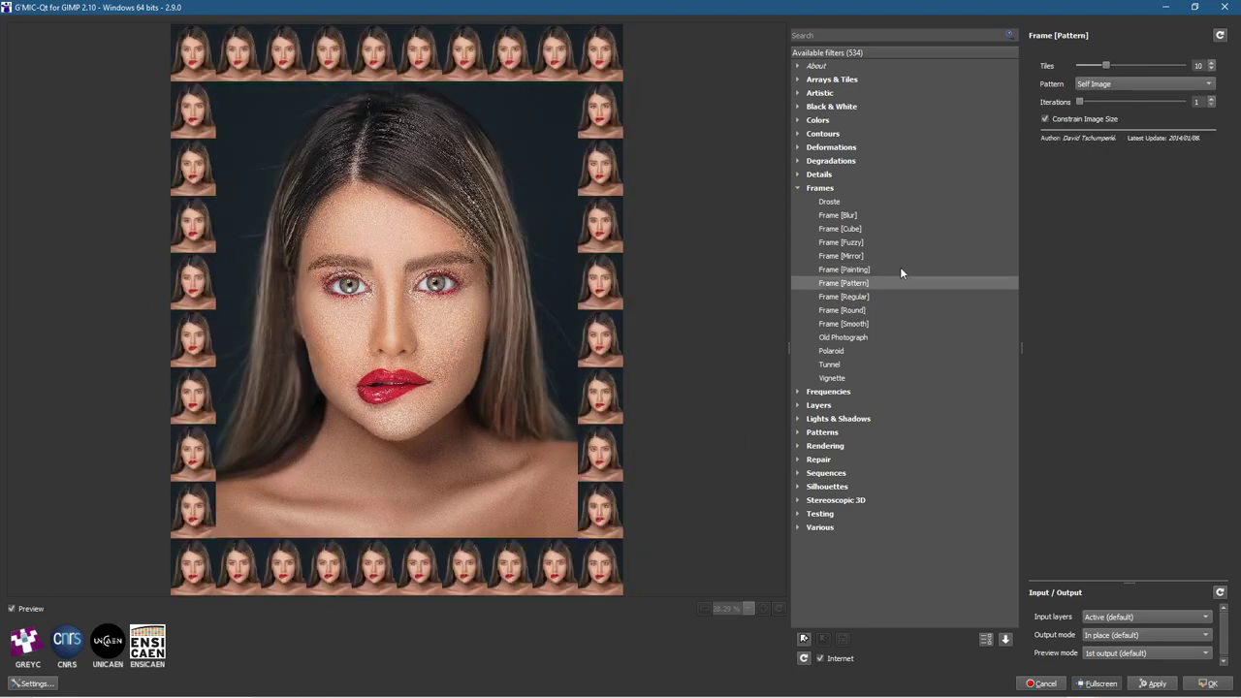
click(851, 297)
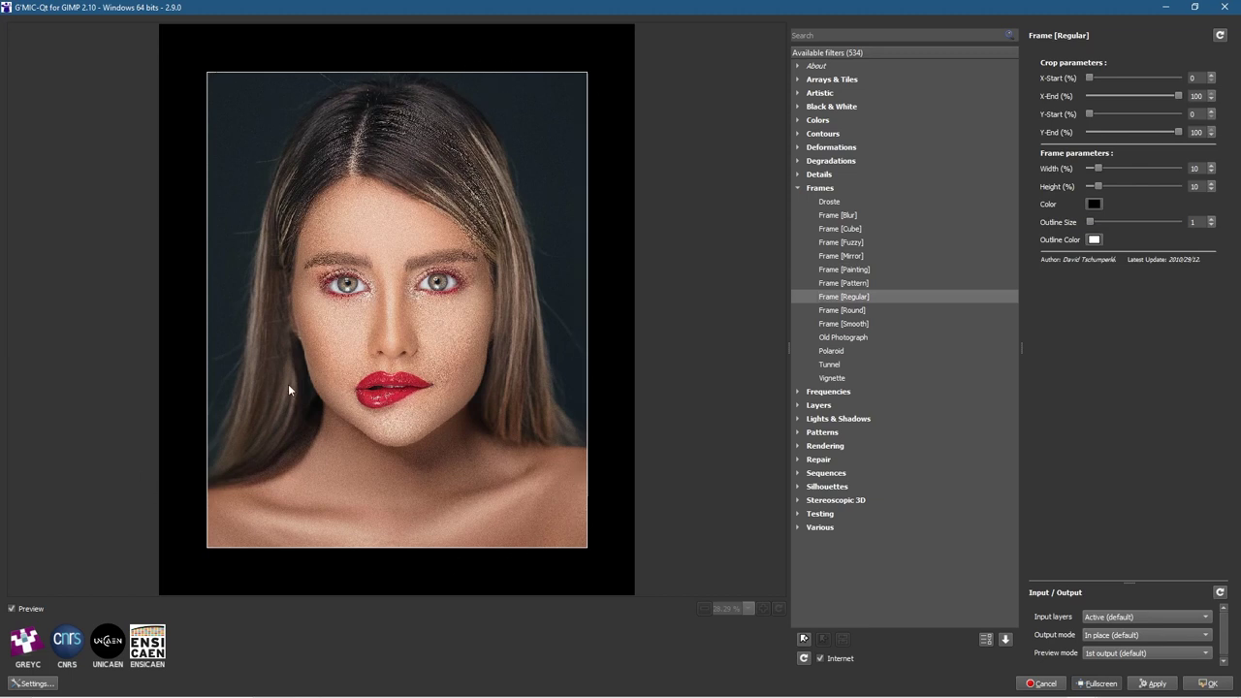
click(852, 212)
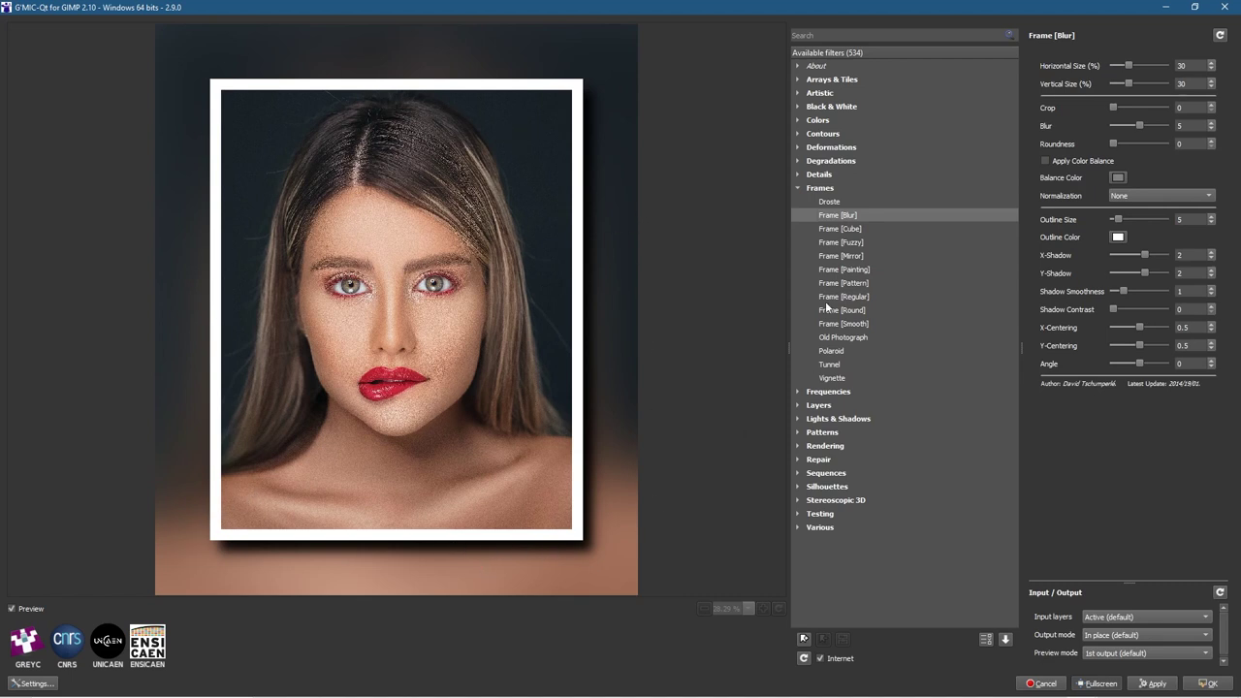
click(846, 227)
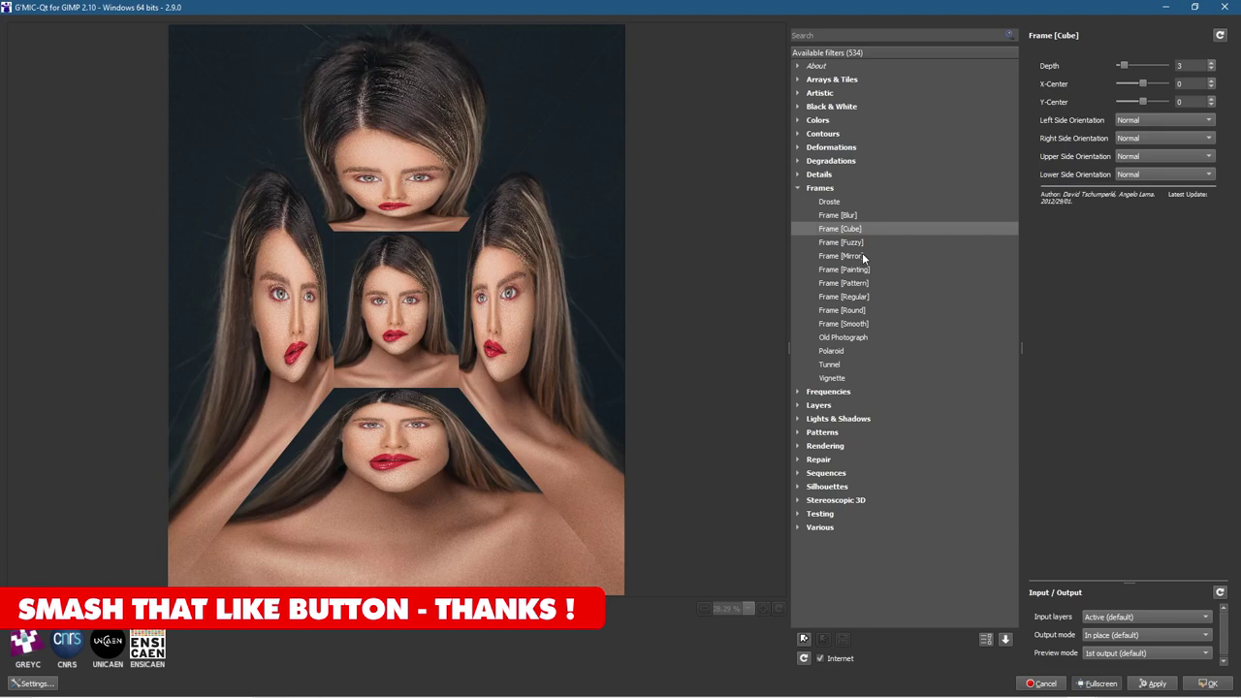
click(840, 244)
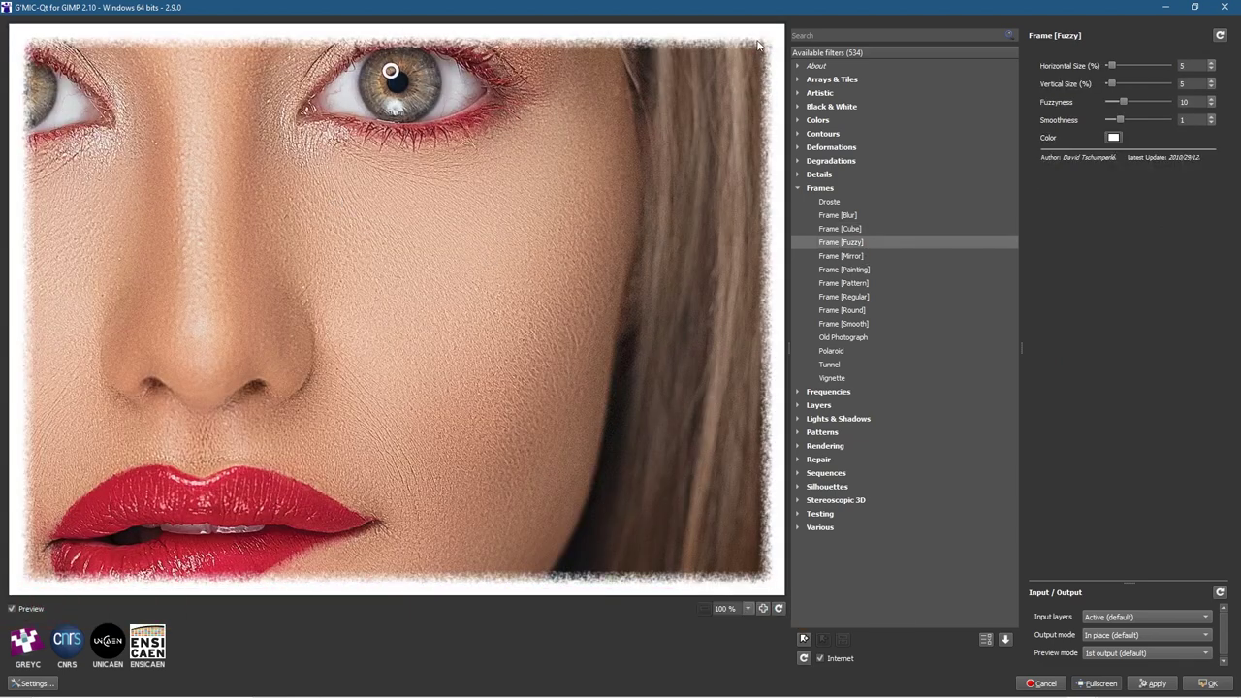
click(854, 257)
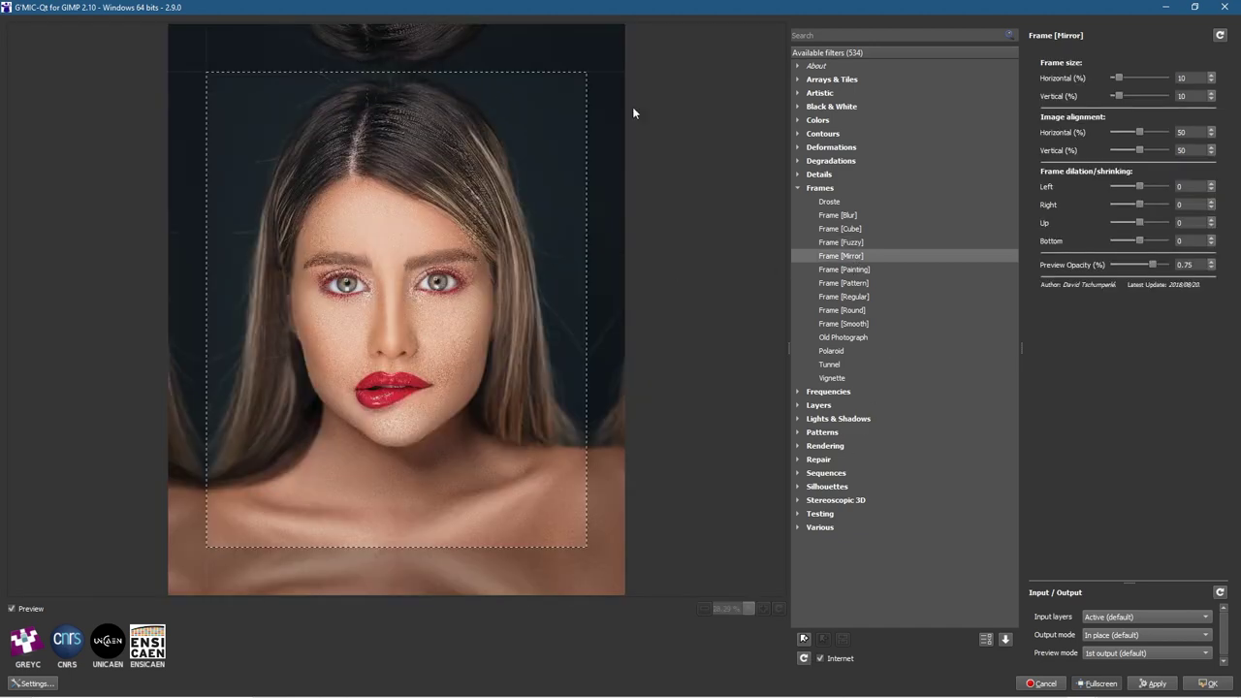
click(847, 323)
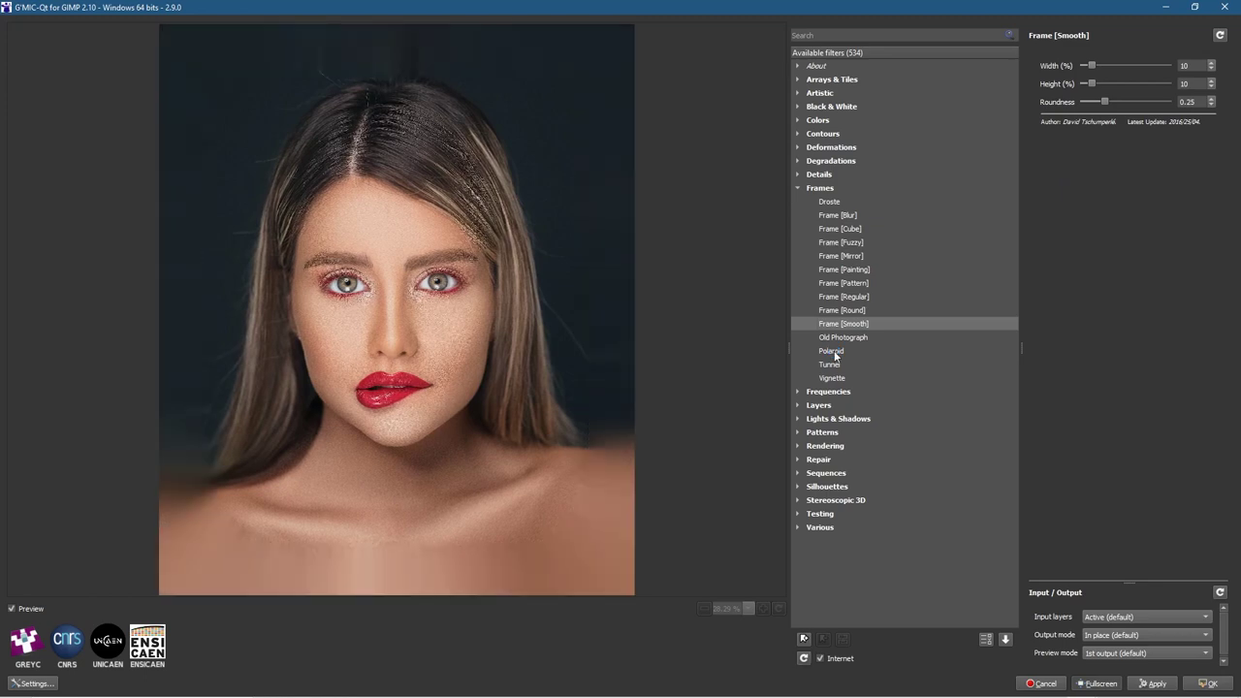
click(834, 350)
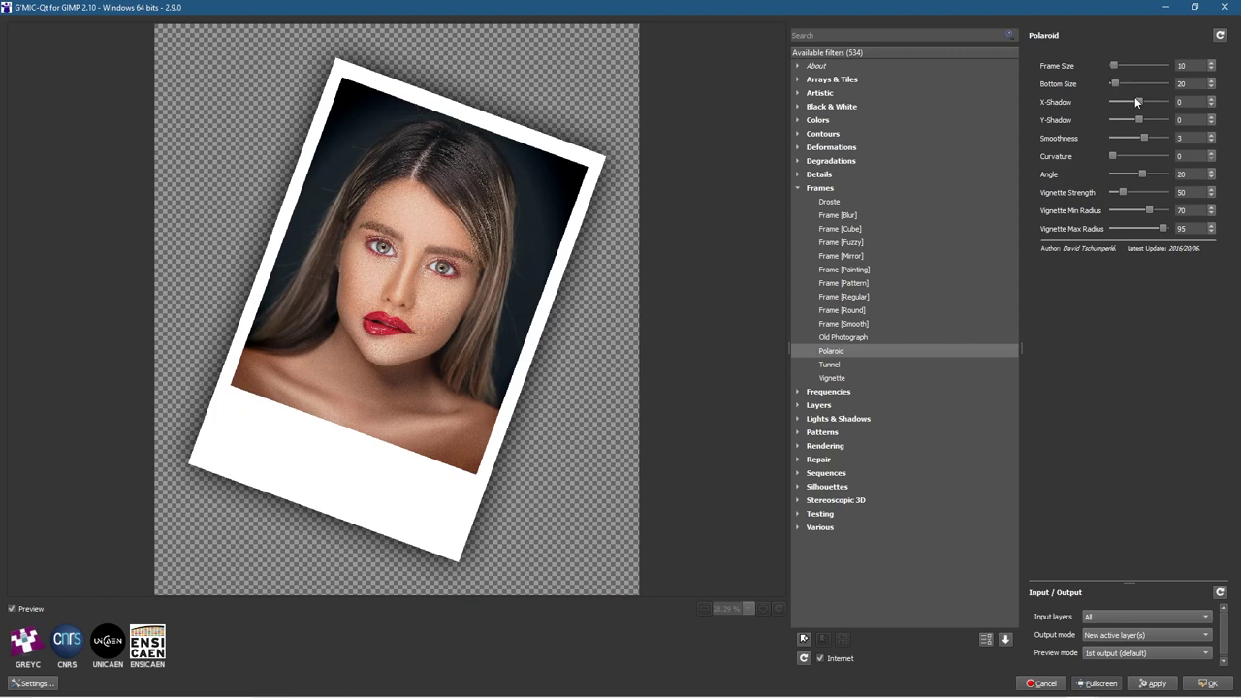
Apply Polaroid with X-Shadow 1.96, curvature 0.329, a smaller tilt angle and slightly larger vignette radius
drag(1138, 101, 1140, 105)
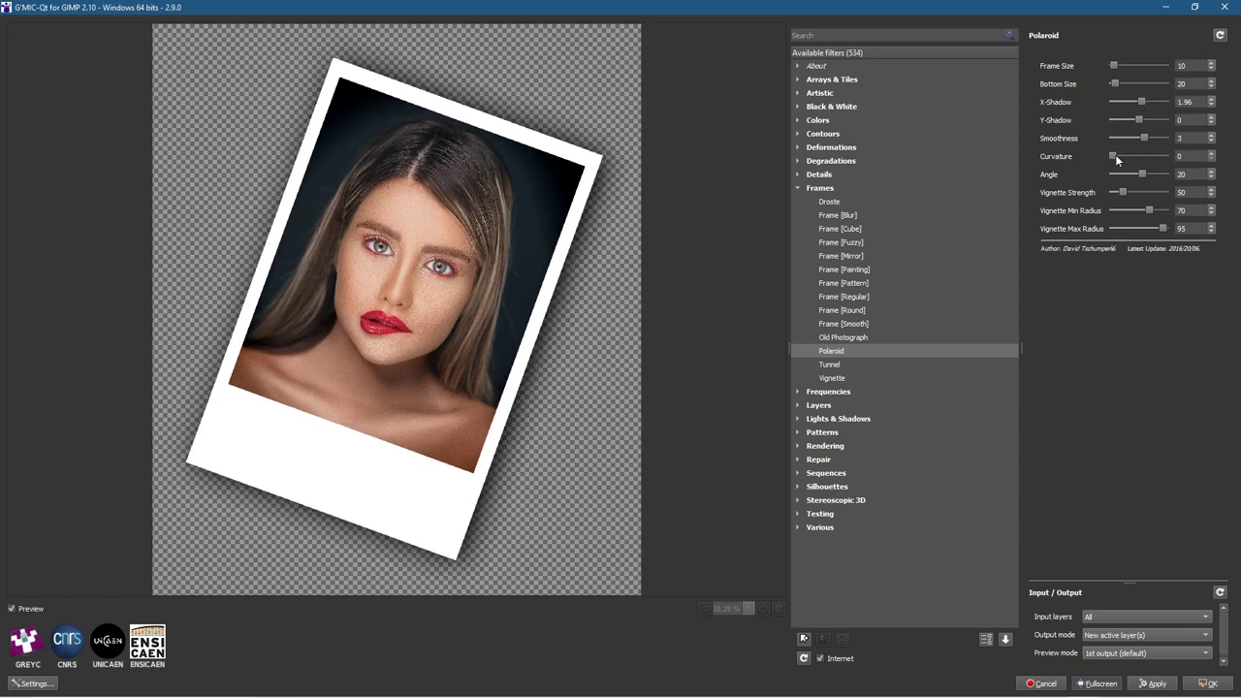
drag(1115, 156, 1132, 155)
mouse_move(1143, 173)
mouse_down()
mouse_move(1128, 171)
mouse_move(1141, 176)
mouse_up()
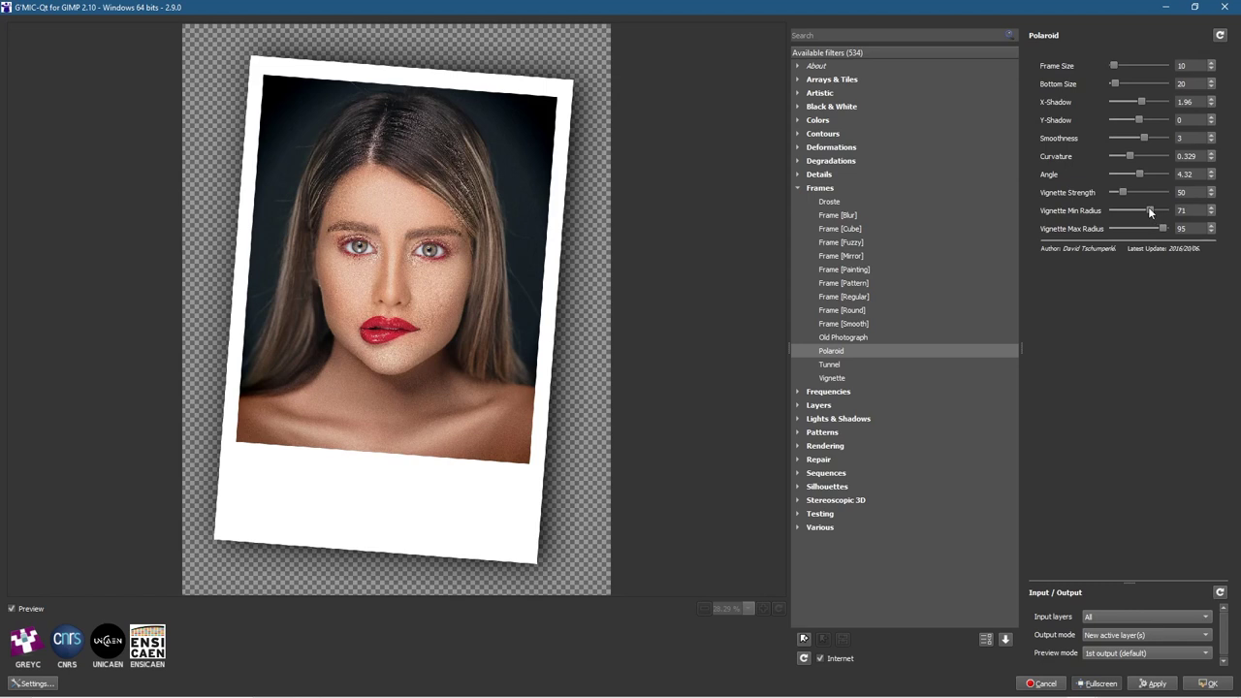
drag(1149, 211, 1152, 210)
click(1207, 683)
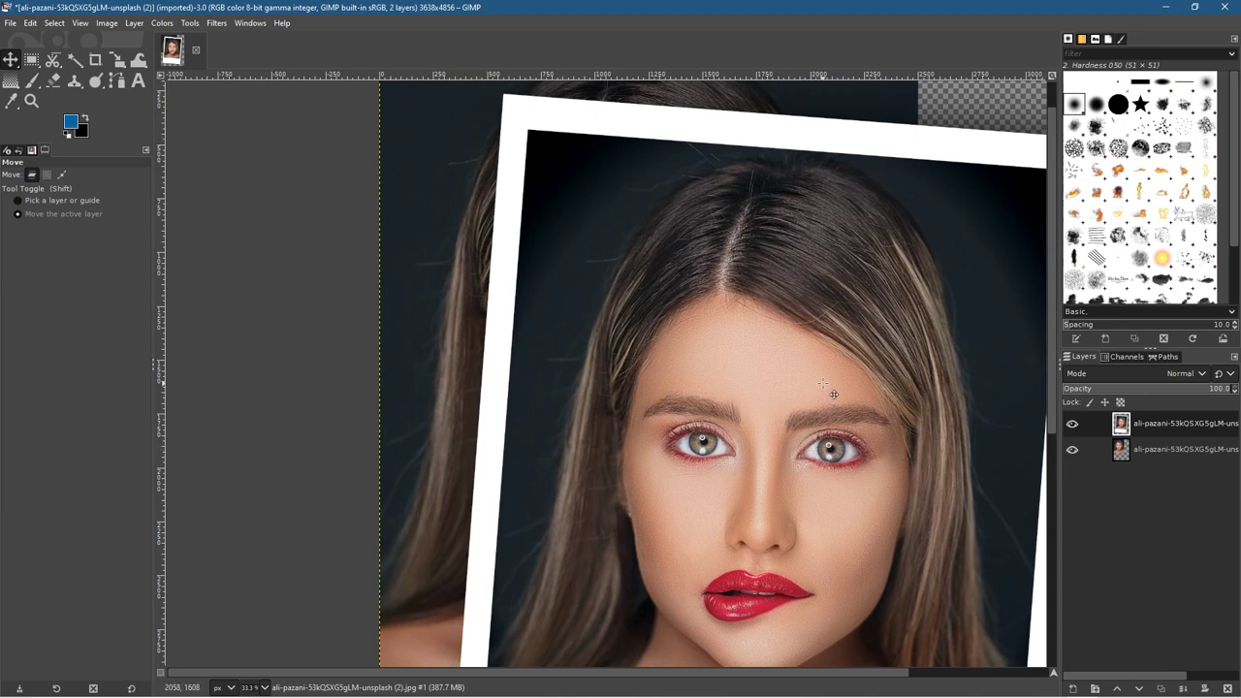
Hide the original photo layer, comparing it against the polaroid layer, so the polaroid sits on transparency
click(1072, 450)
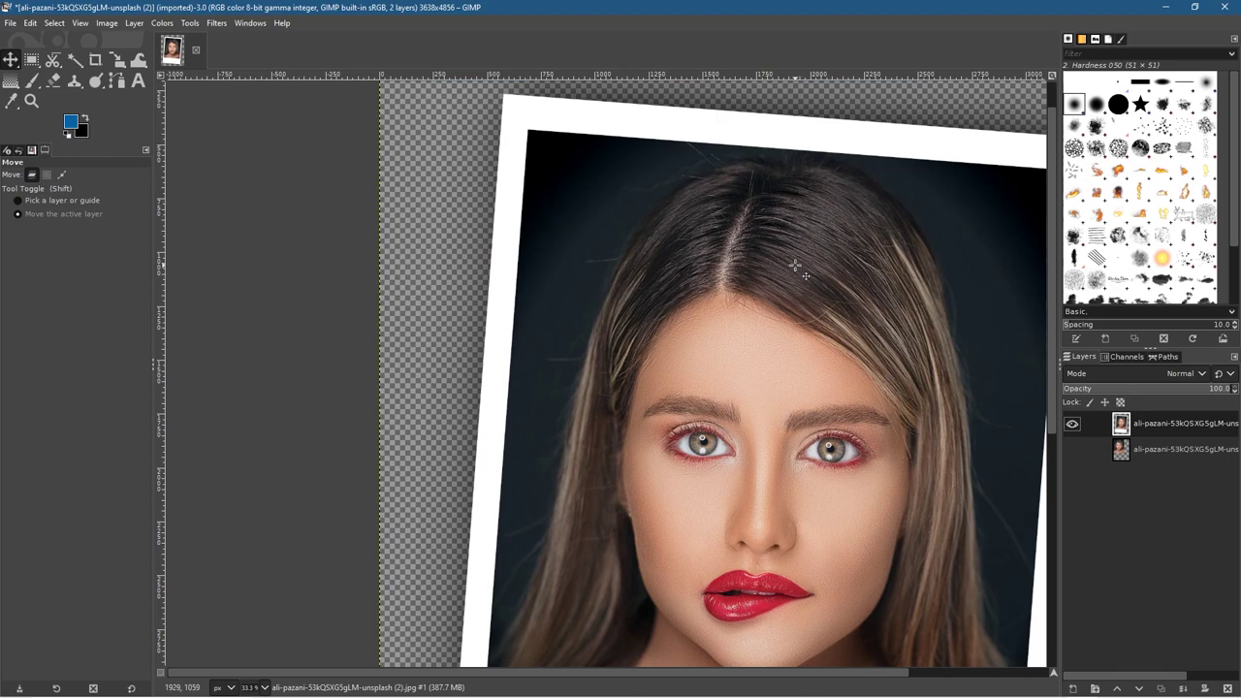
scroll(795, 265, down, 4)
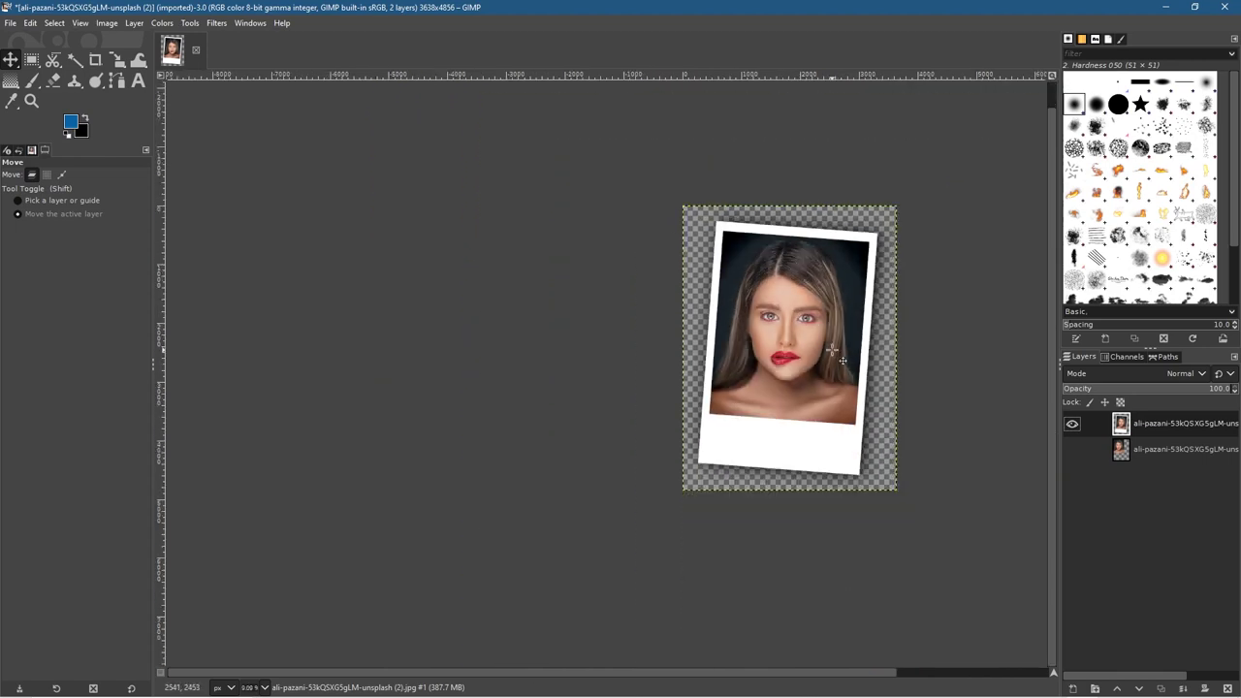
scroll(842, 360, down, 4)
scroll(857, 347, up, 6)
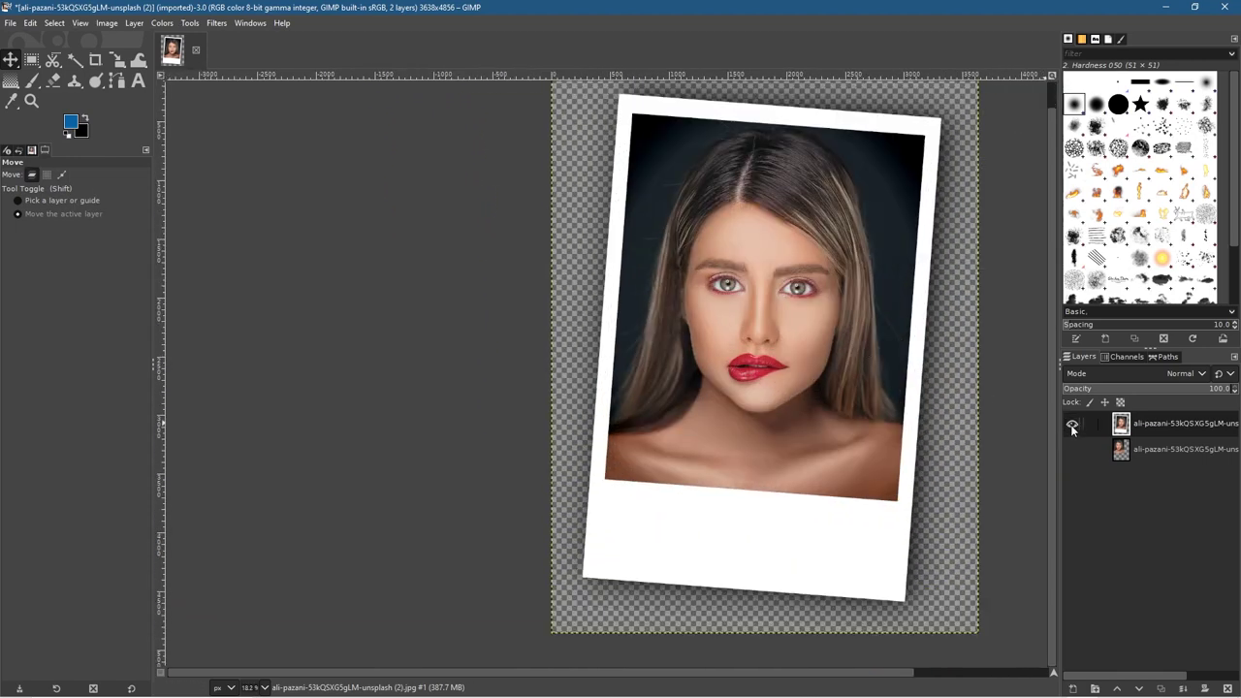
click(1071, 429)
click(1072, 449)
click(1072, 449)
click(1071, 424)
Zoom out to check the result, then minimize GIMP to reveal File Explorer
scroll(896, 305, down, 1)
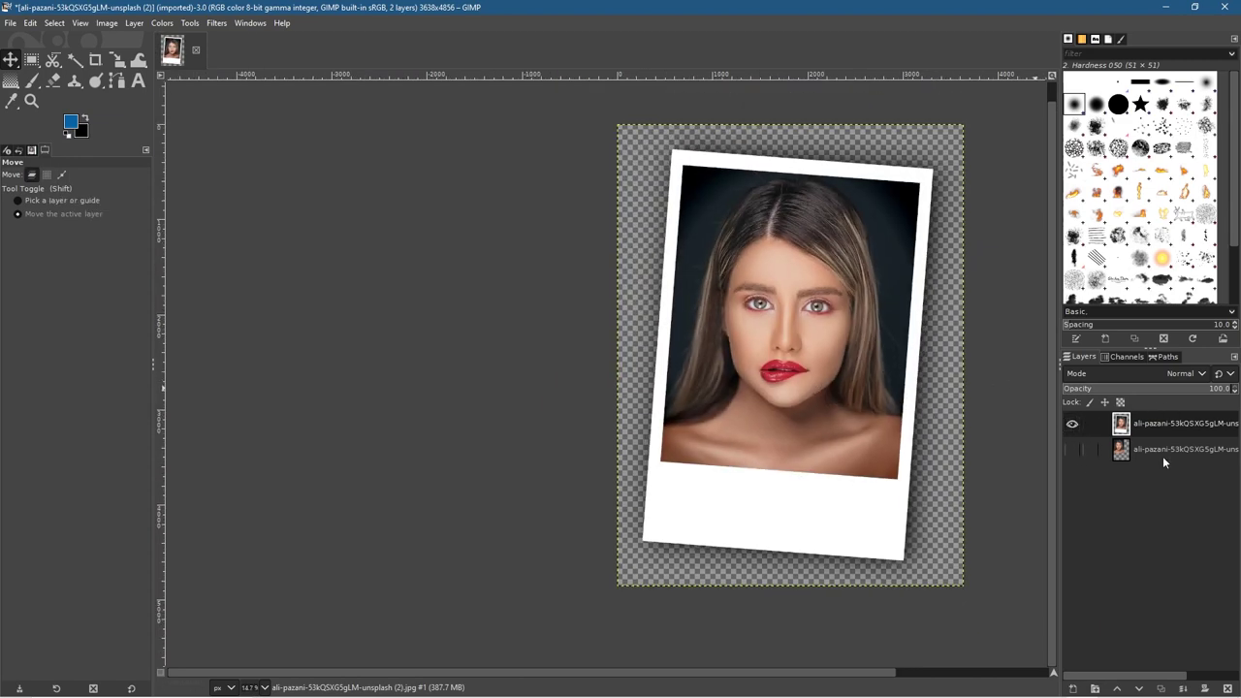
scroll(882, 387, right, 5)
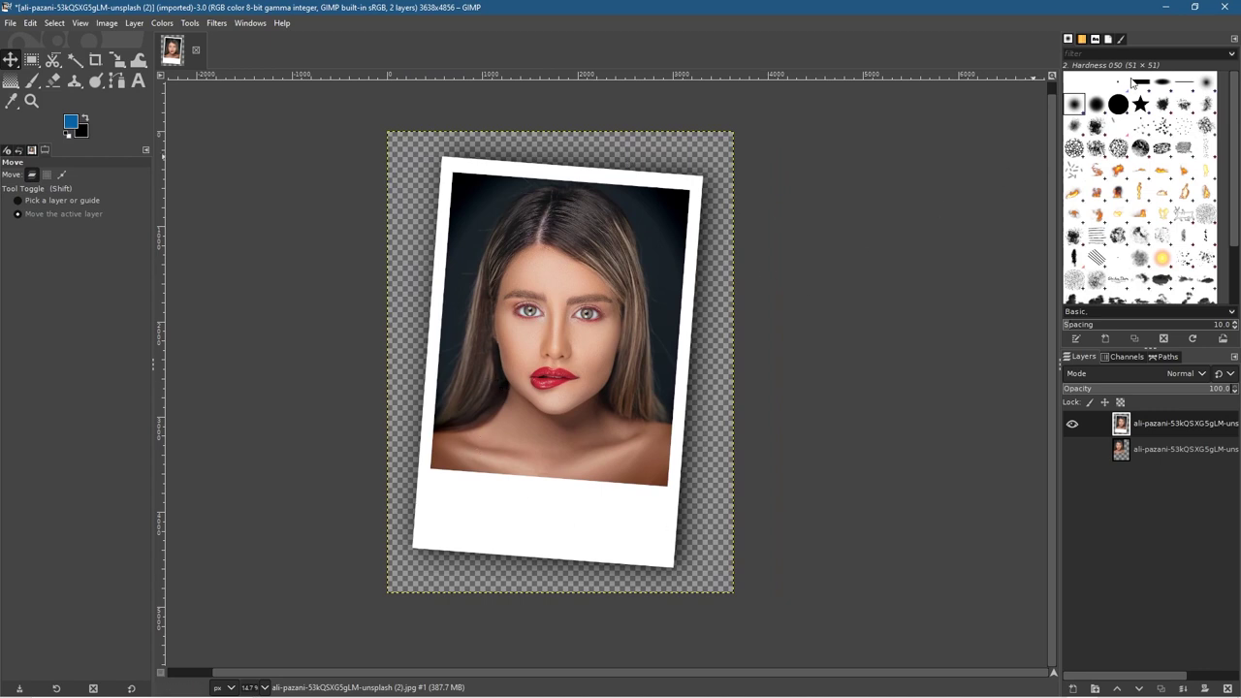
click(1156, 13)
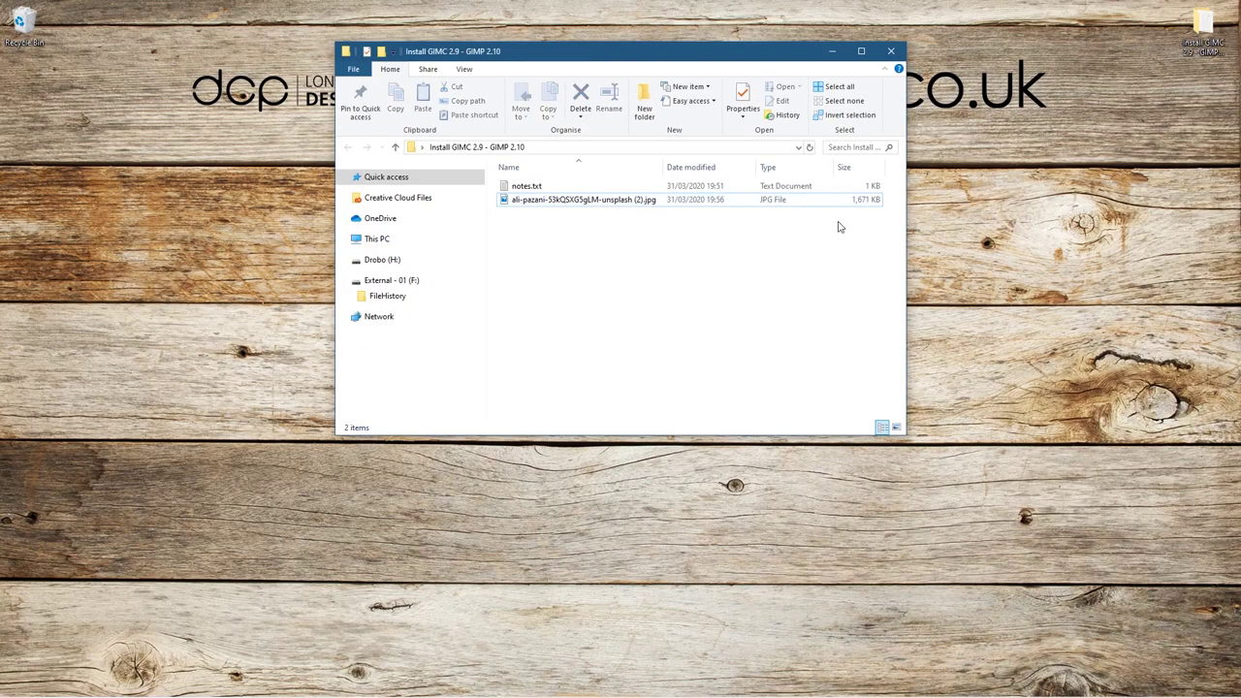